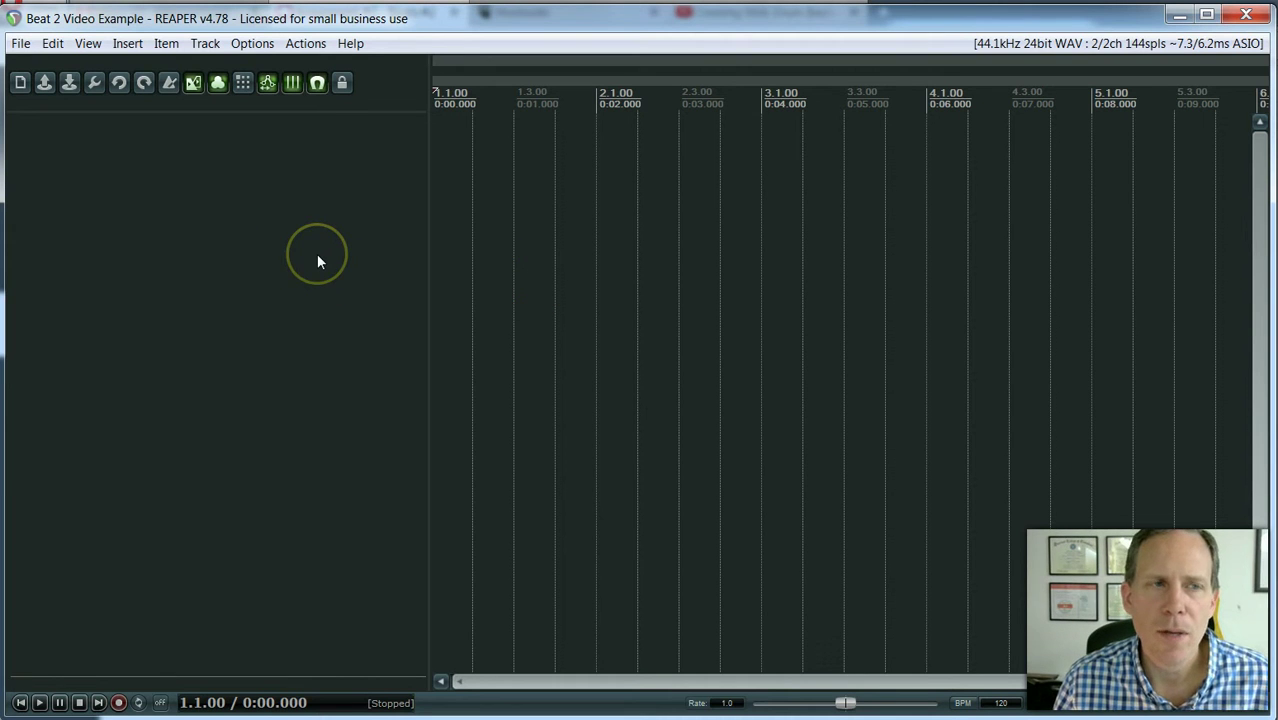
Insert a new track hosting the SampleTank 3 VSTi, declining the extra output routing
click(127, 44)
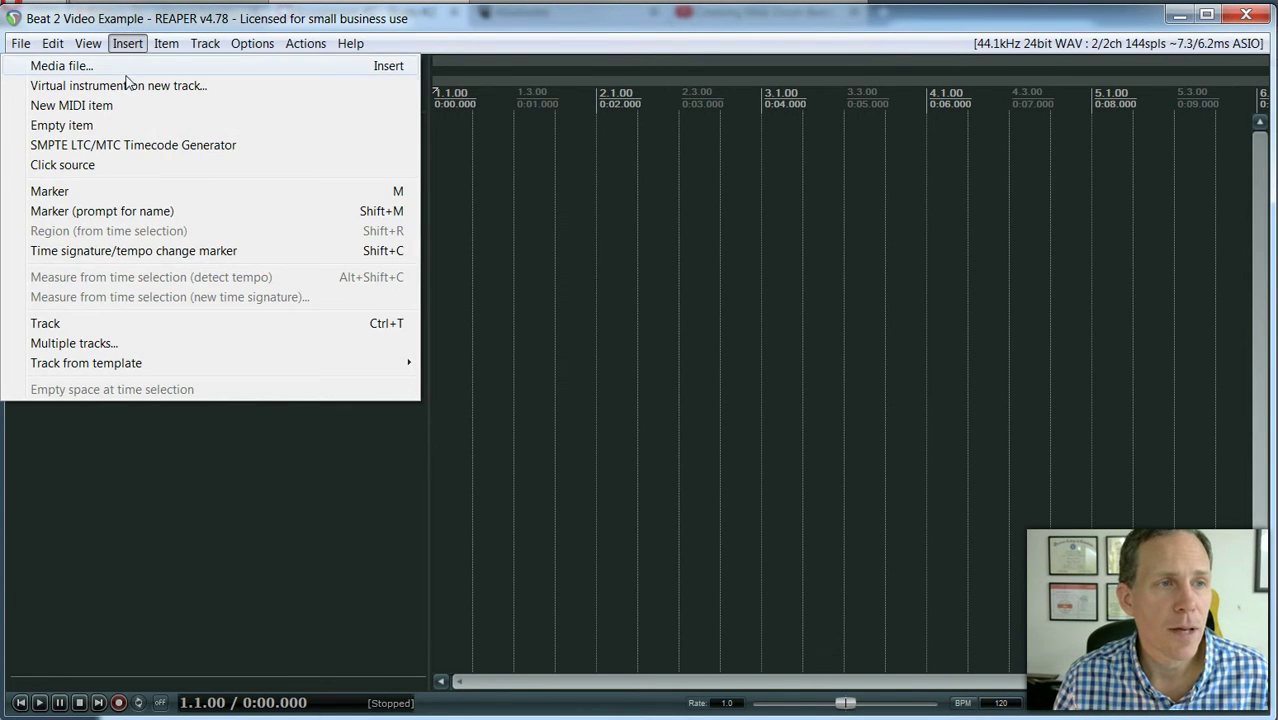
click(127, 86)
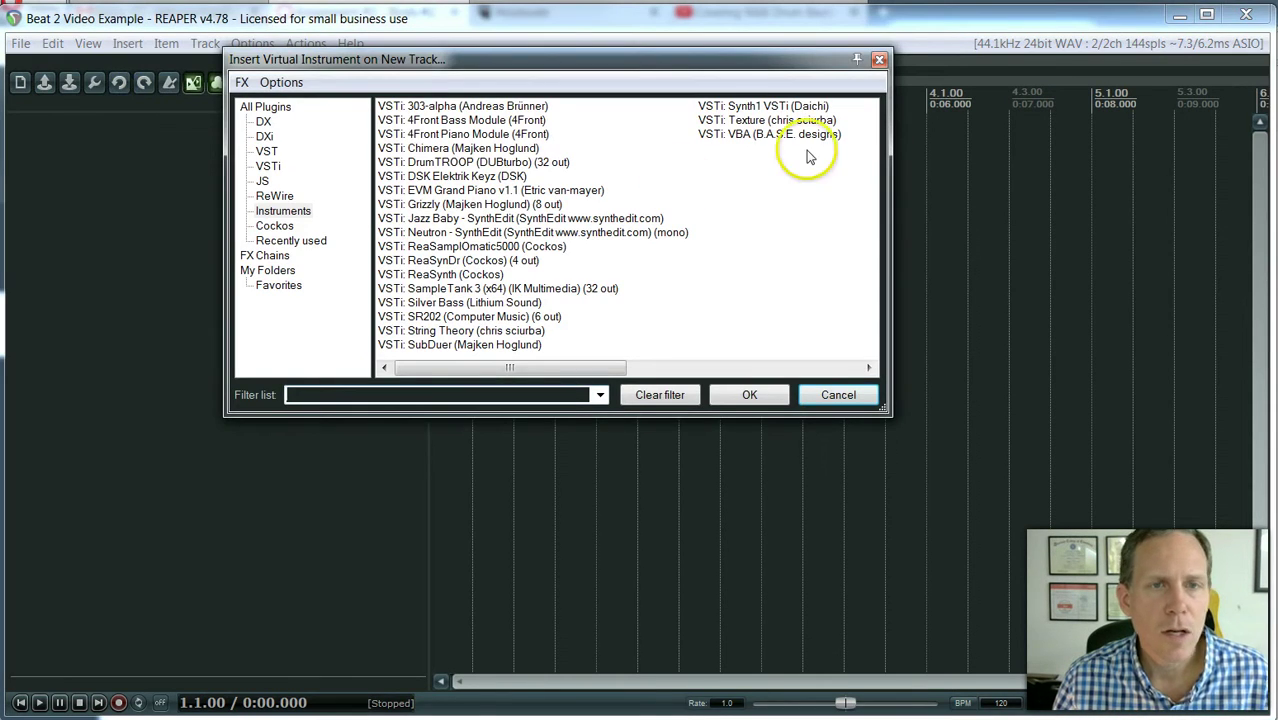
click(493, 288)
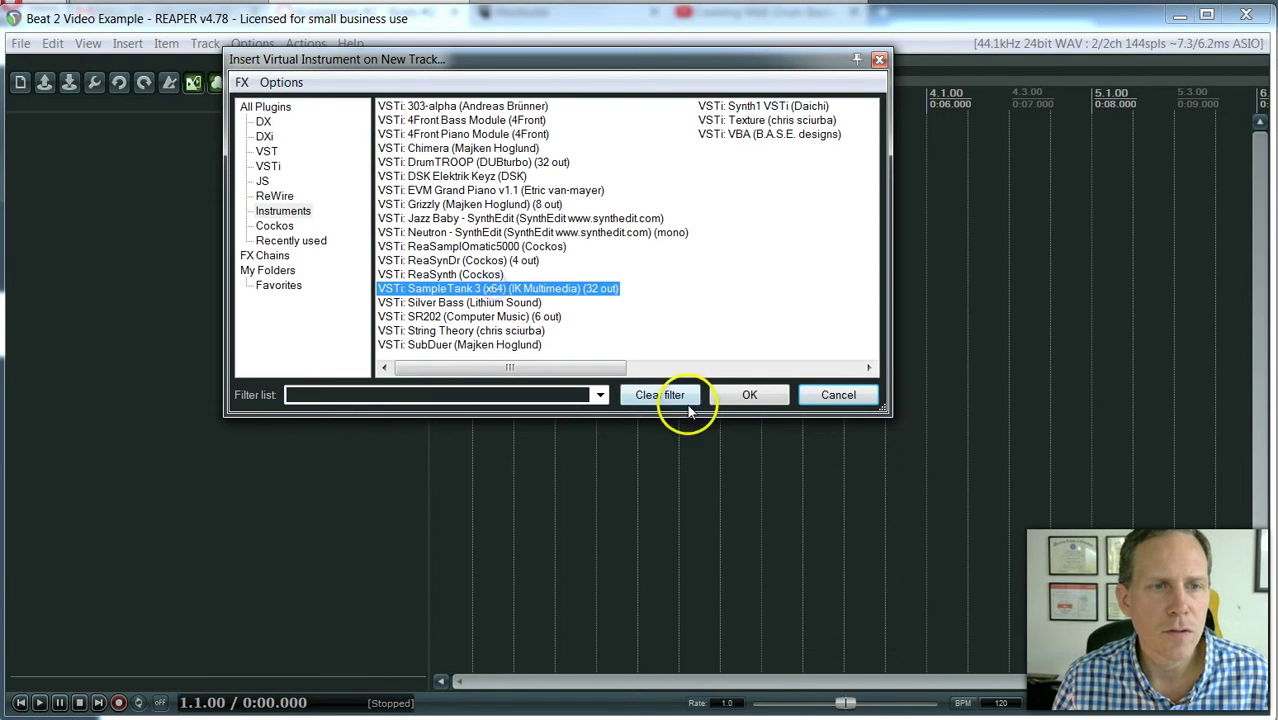
click(748, 396)
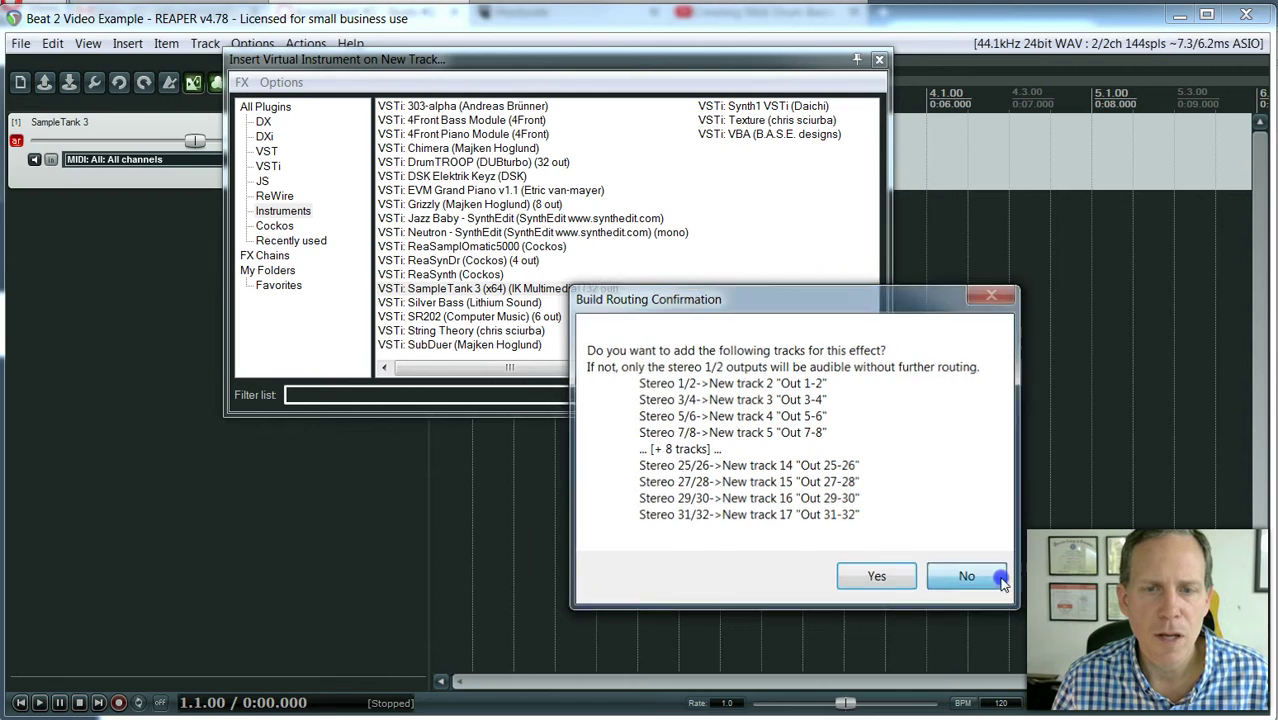
click(966, 577)
drag(416, 33, 452, 31)
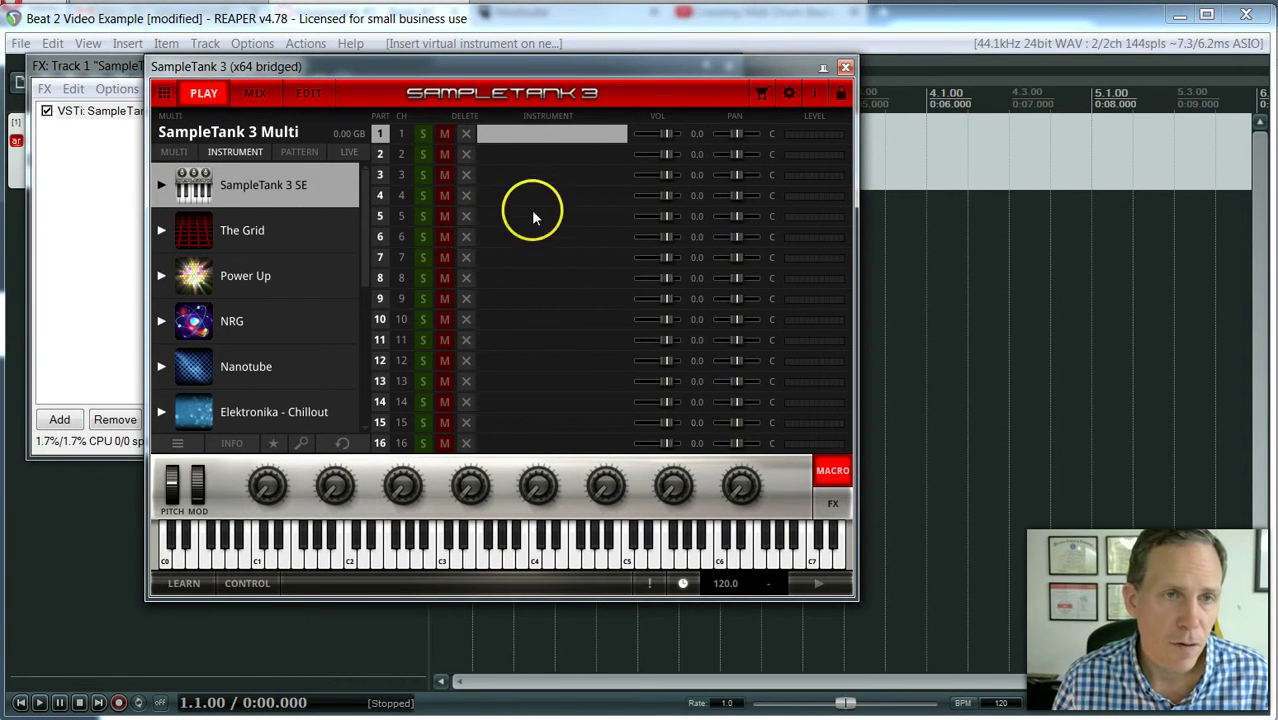
Load Dubstep Drum Kit 5 from The Grid library into part 1, then close SampleTank 3
click(161, 185)
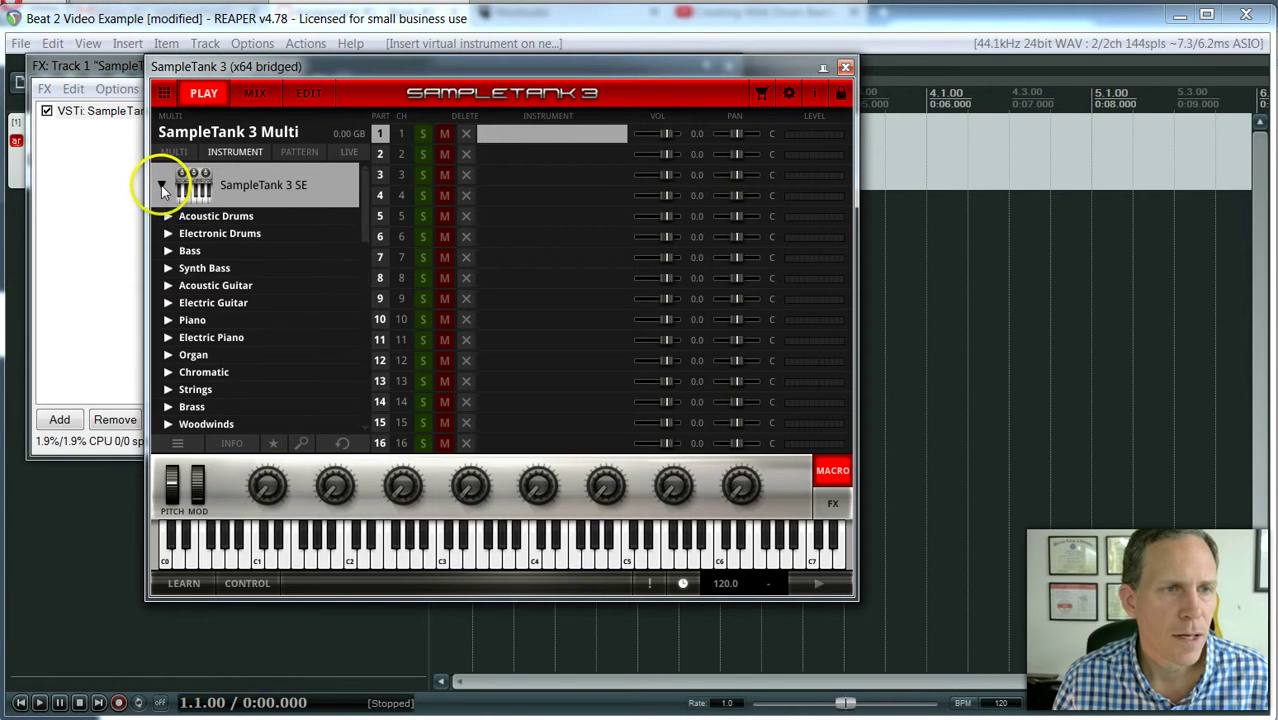
click(163, 185)
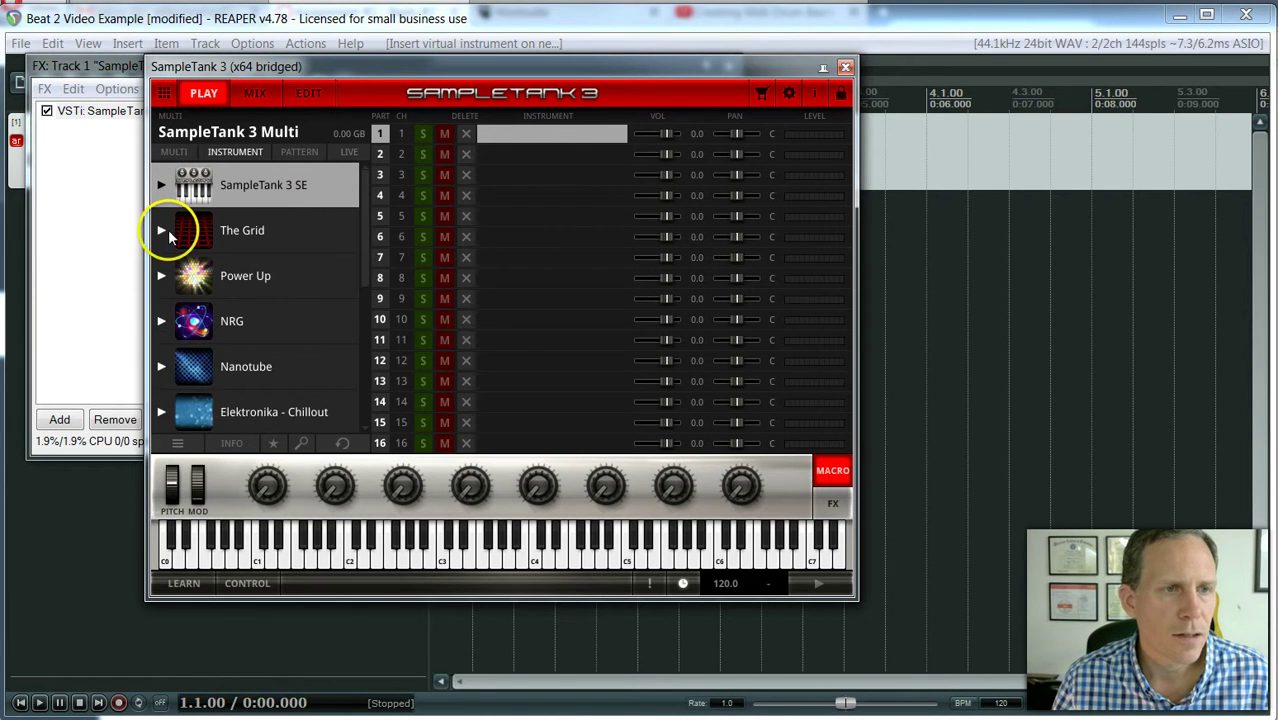
click(165, 229)
drag(370, 203, 372, 215)
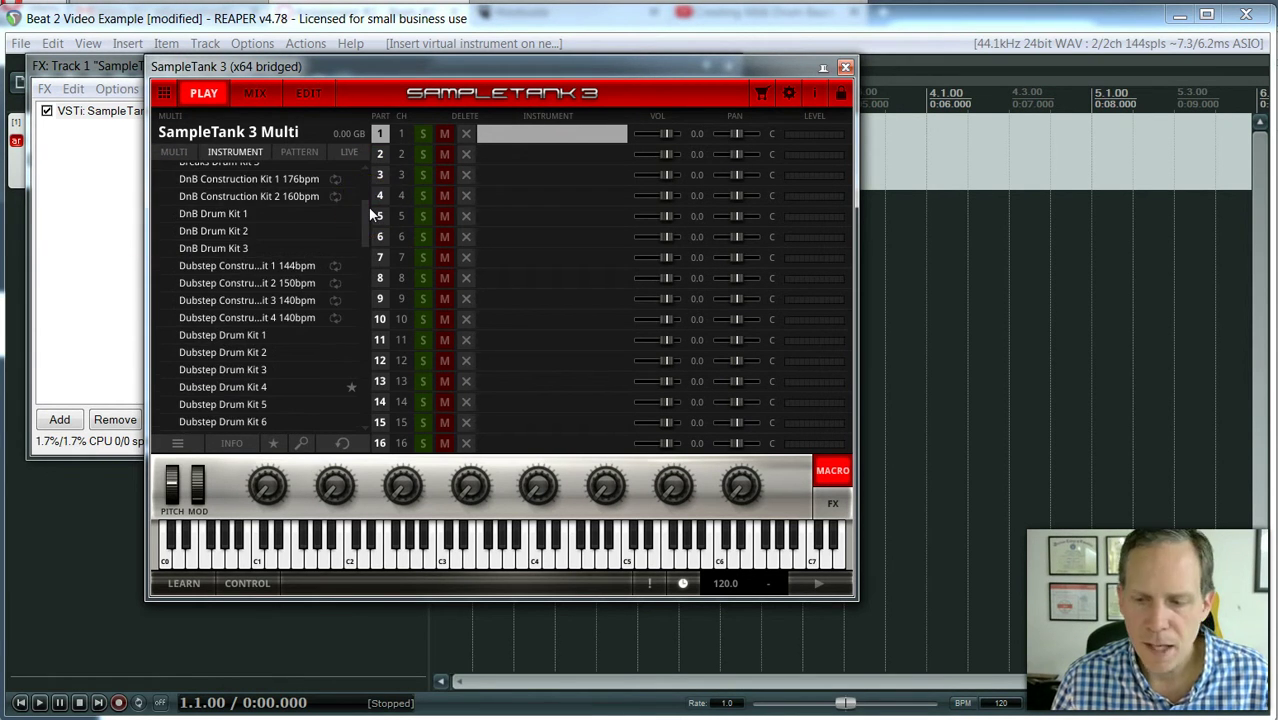
scroll(371, 214, down, 3)
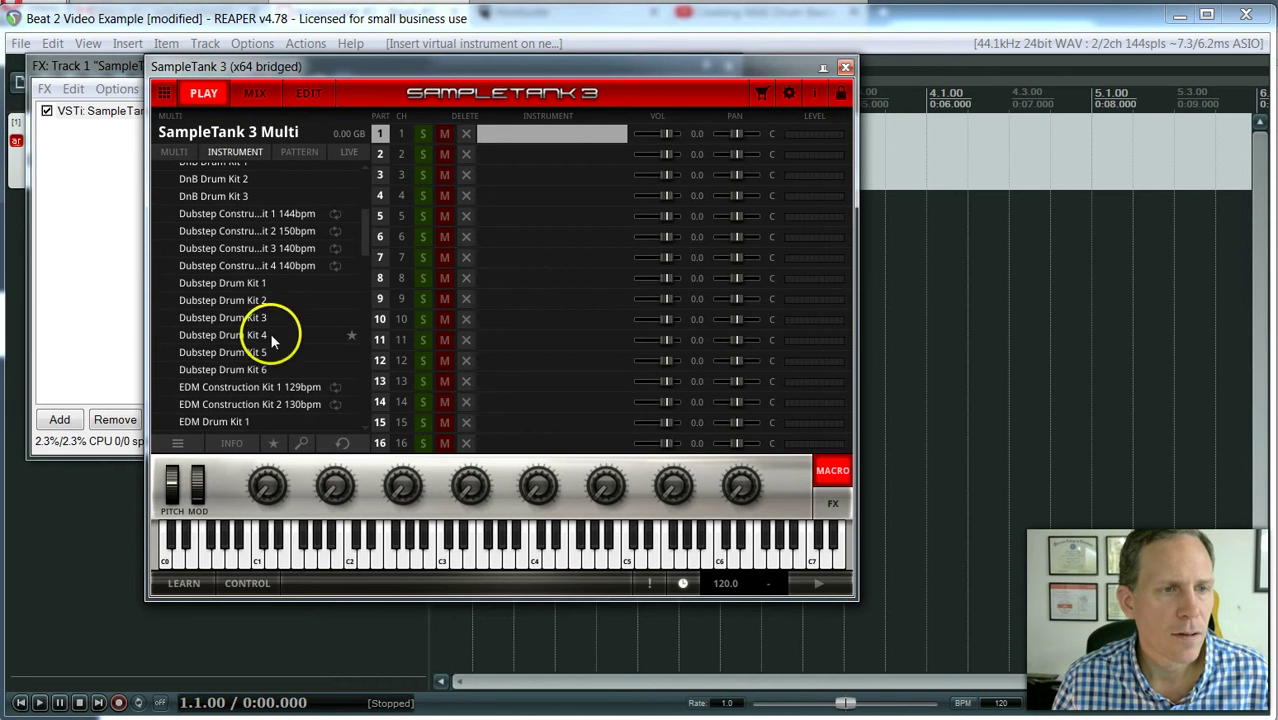
double_click(248, 352)
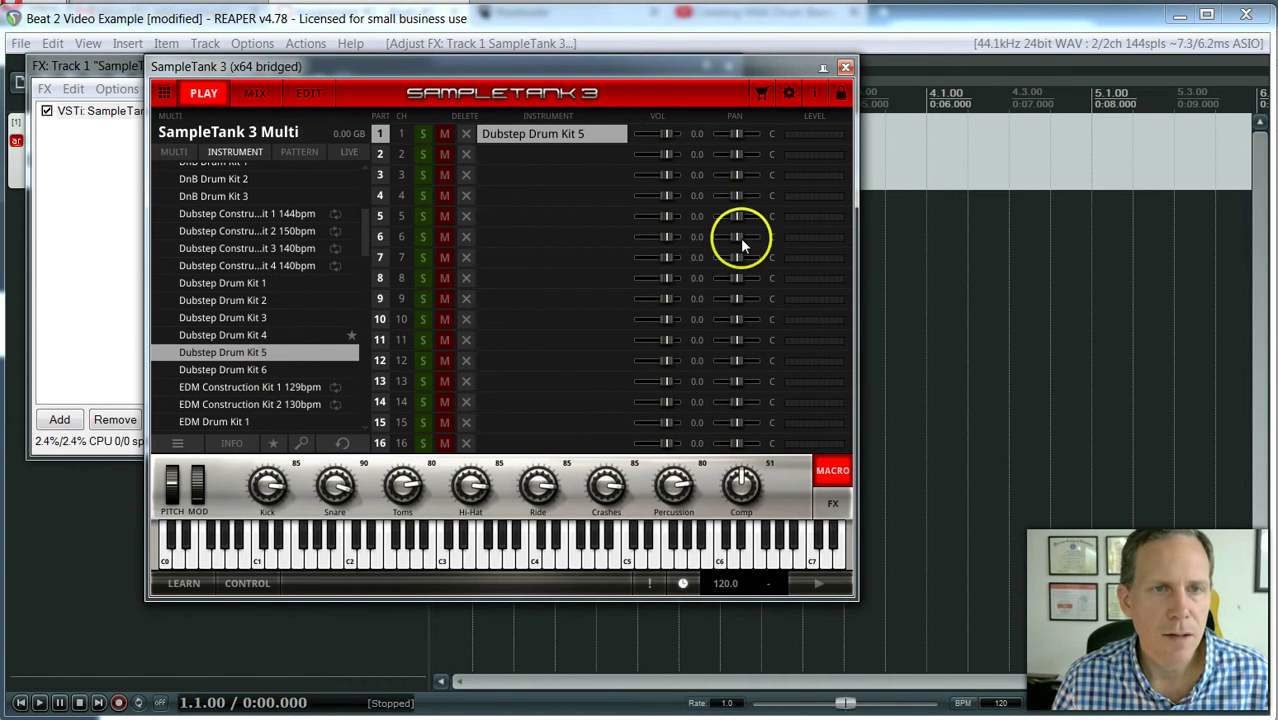
click(844, 67)
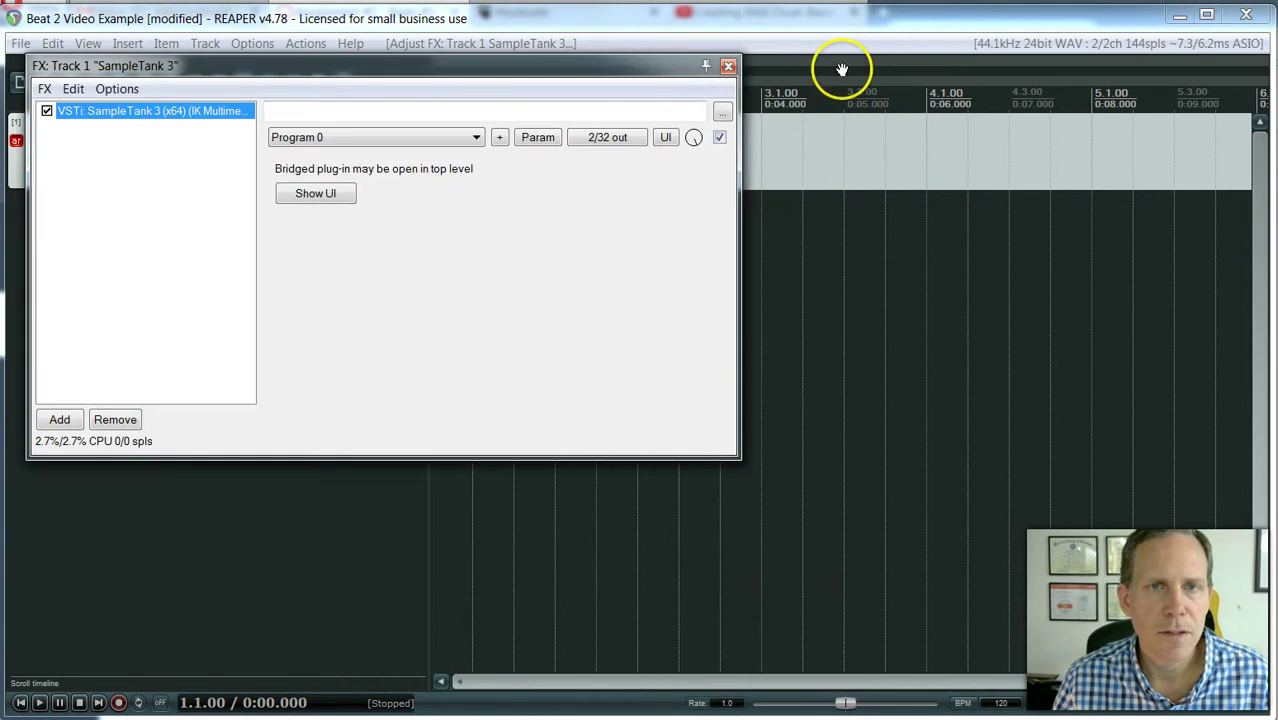
Close the FX chain, enlarge the SampleTank 3 track, and insert a new MIDI item over bars 1–2
click(729, 68)
drag(218, 187, 267, 573)
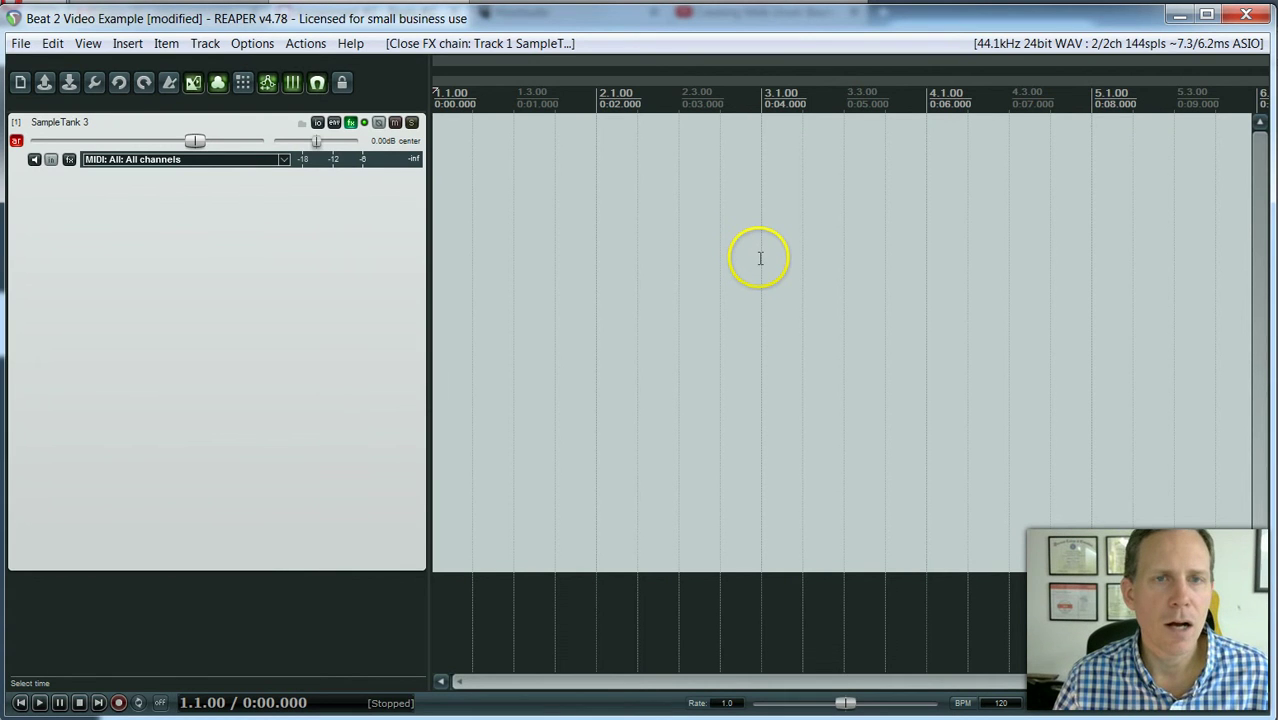
drag(650, 270, 422, 271)
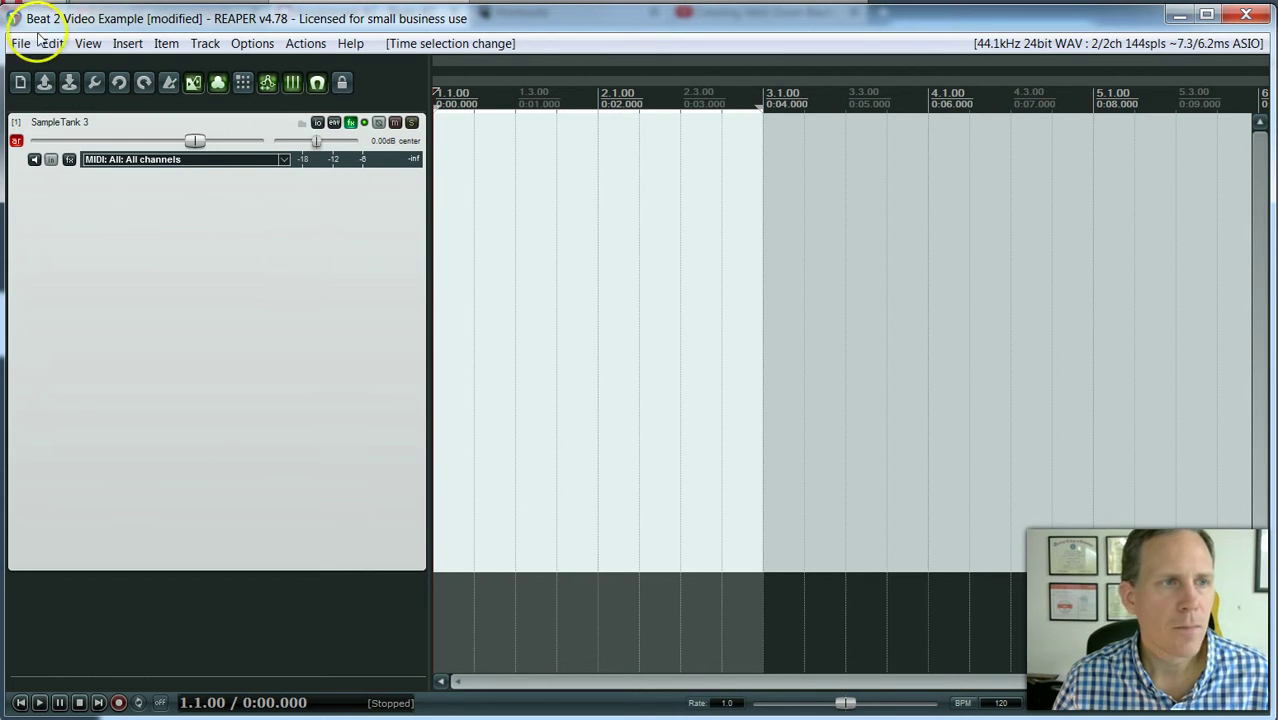
click(124, 44)
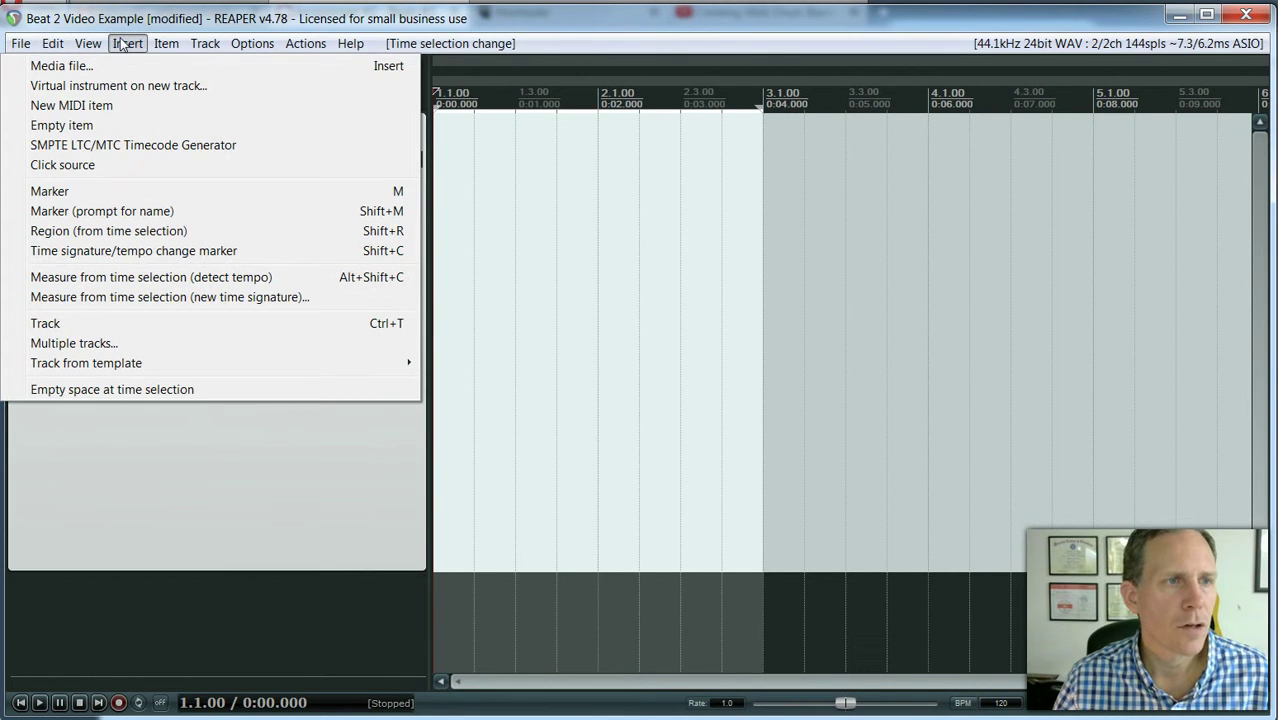
click(125, 106)
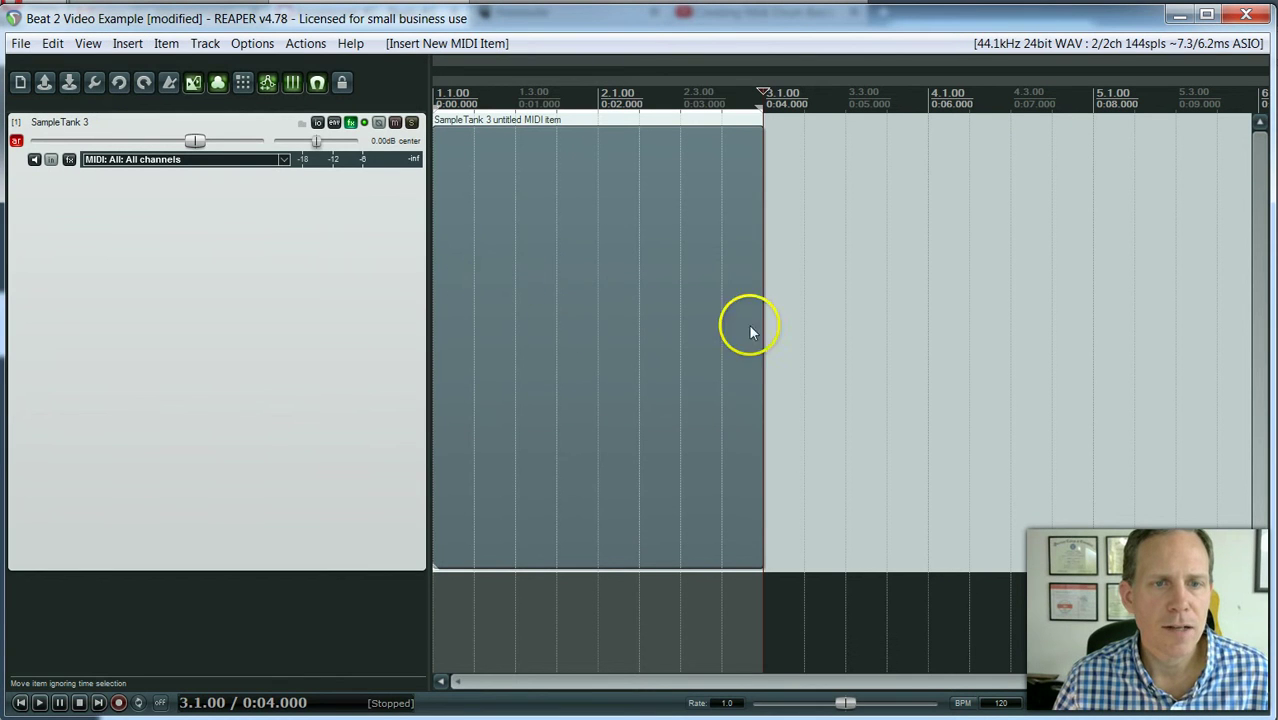
Open the MIDI item in the piano roll, enlarge the editor, and remove the Pitch lane
double_click(585, 362)
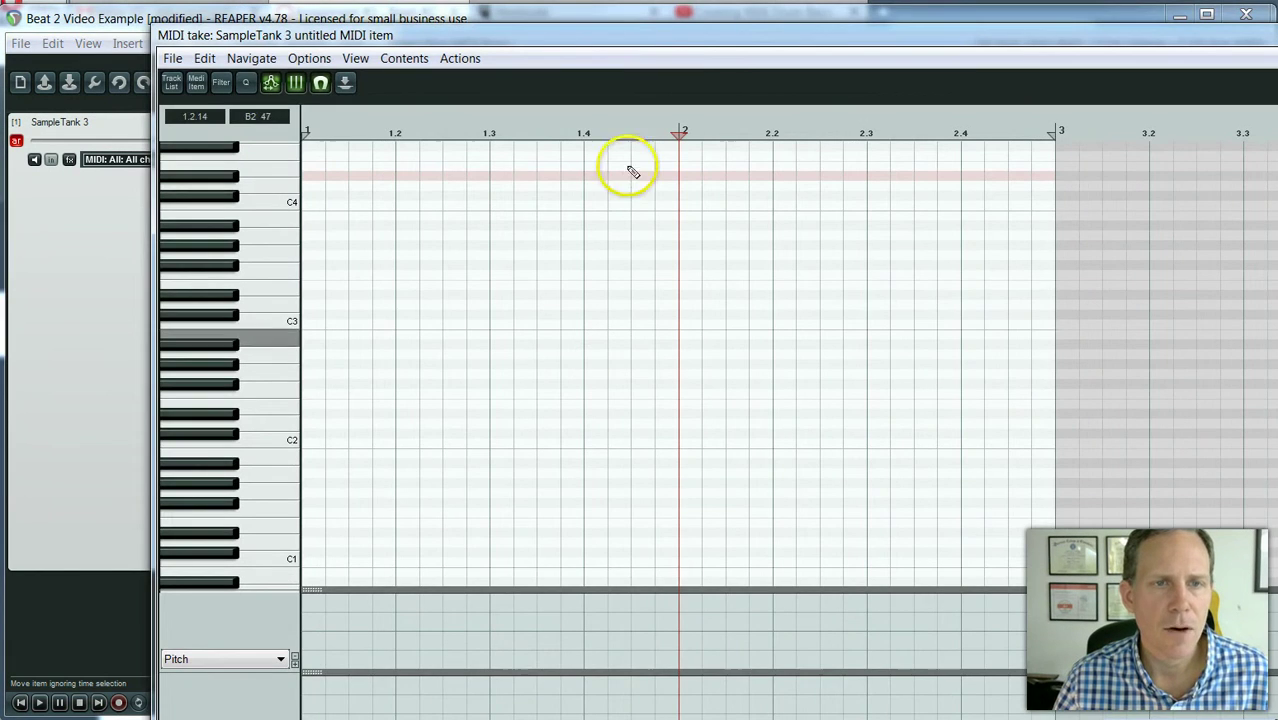
drag(728, 46, 599, 32)
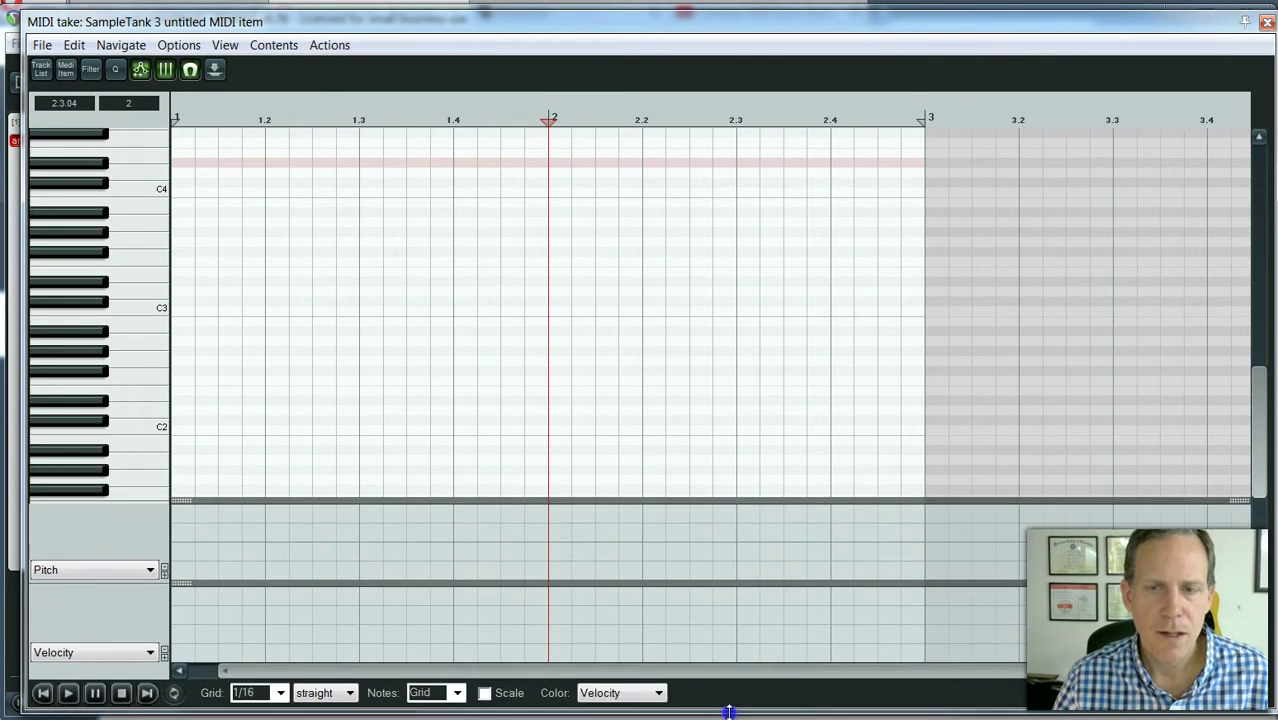
drag(698, 27, 683, 23)
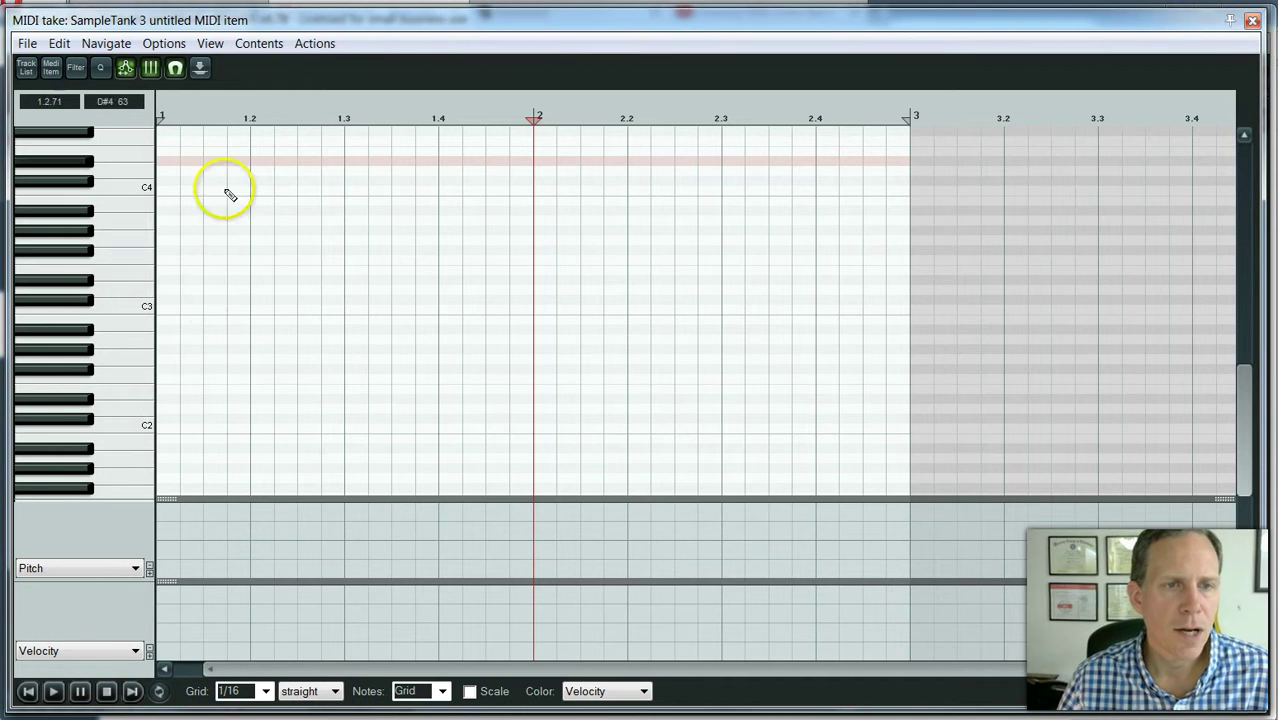
drag(1246, 445, 1246, 434)
click(149, 568)
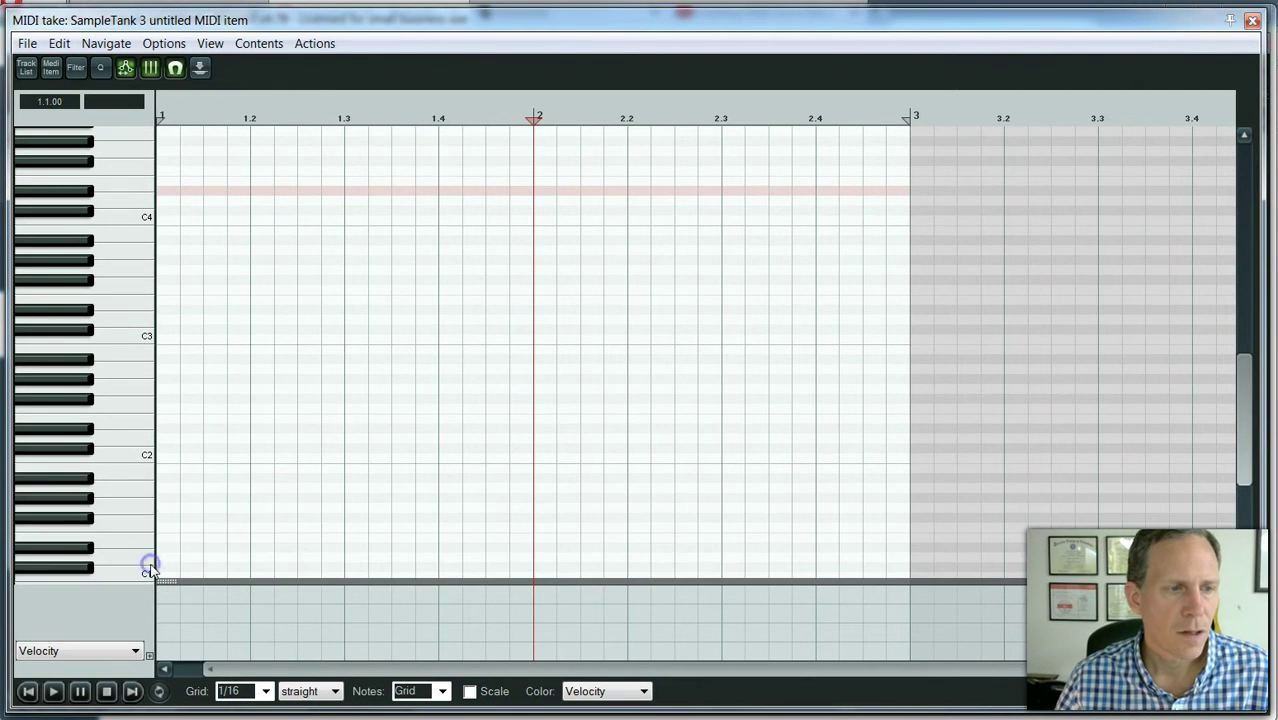
mouse_move(1244, 422)
mouse_down()
mouse_move(1246, 389)
mouse_move(1245, 406)
mouse_up()
click(117, 455)
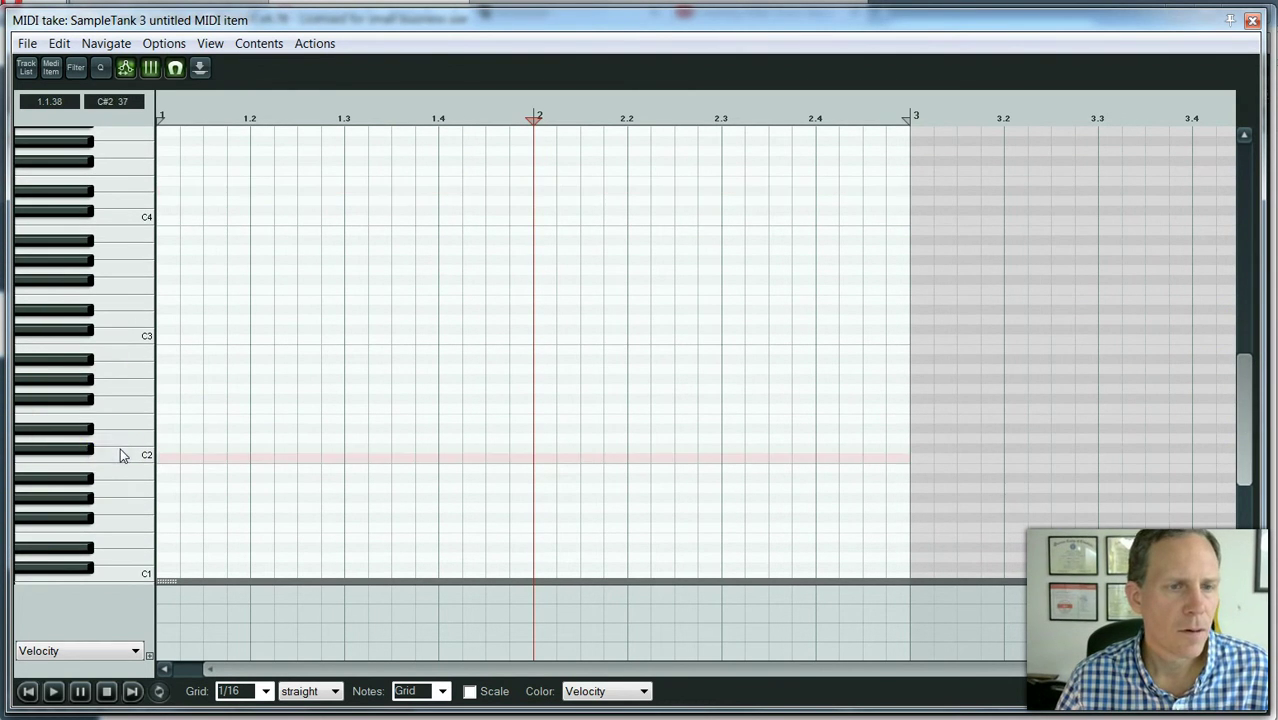
click(117, 440)
click(120, 422)
click(117, 402)
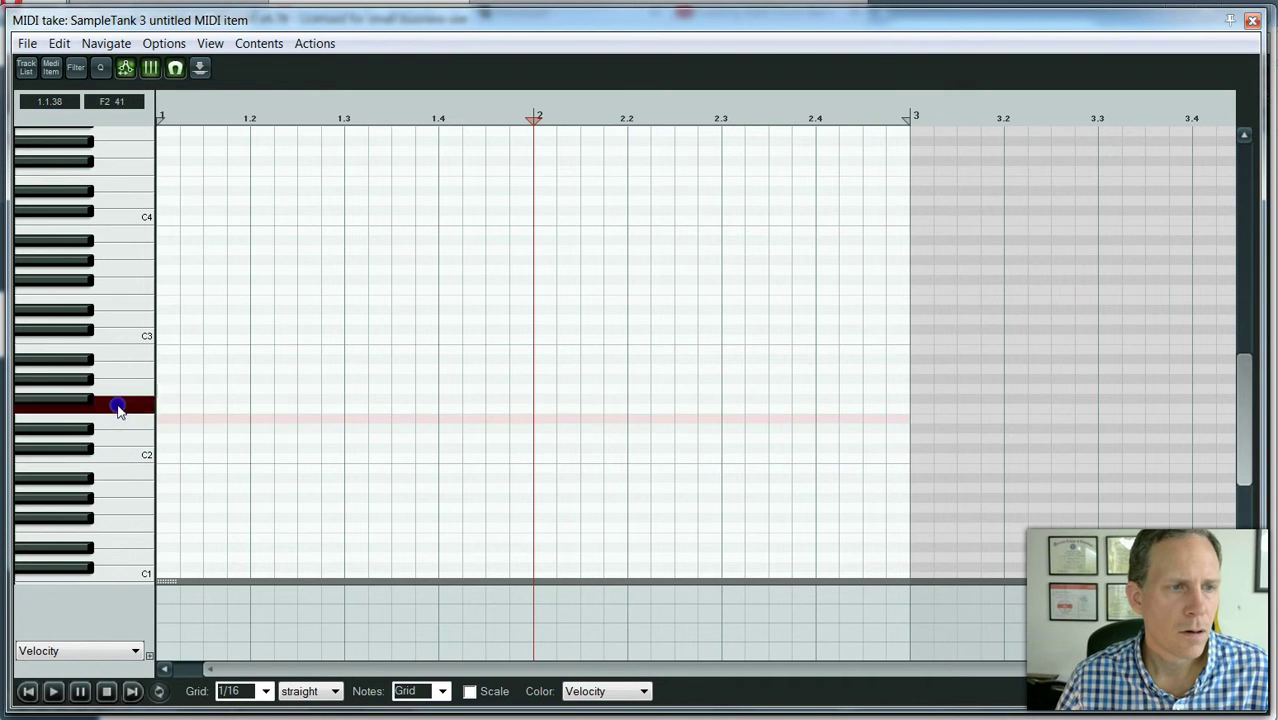
click(115, 390)
click(128, 466)
click(126, 457)
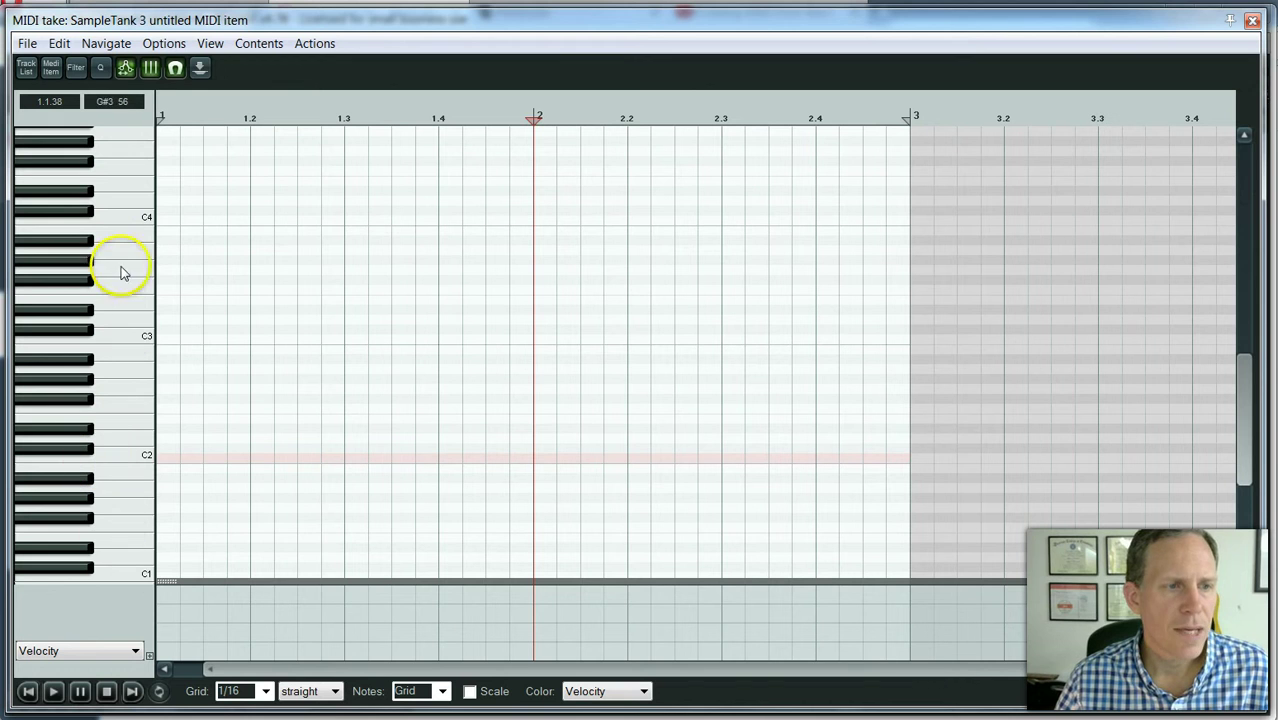
click(137, 457)
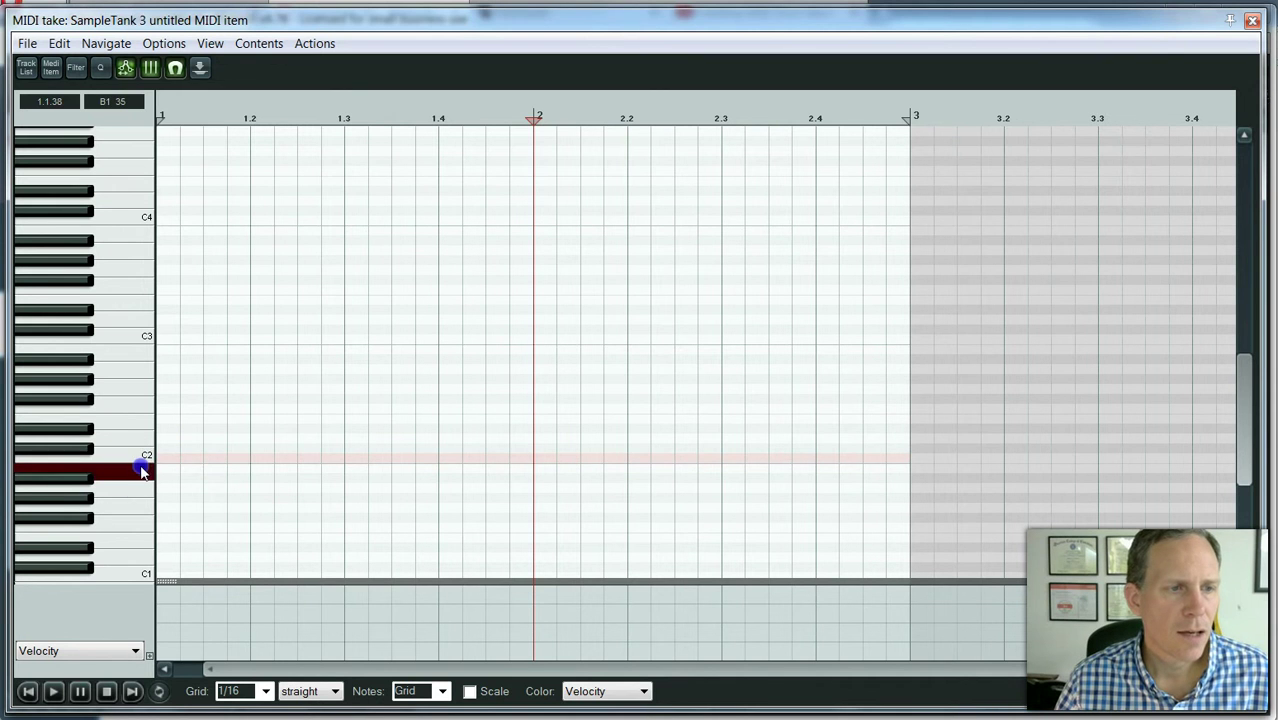
click(141, 461)
click(140, 463)
click(140, 470)
click(138, 458)
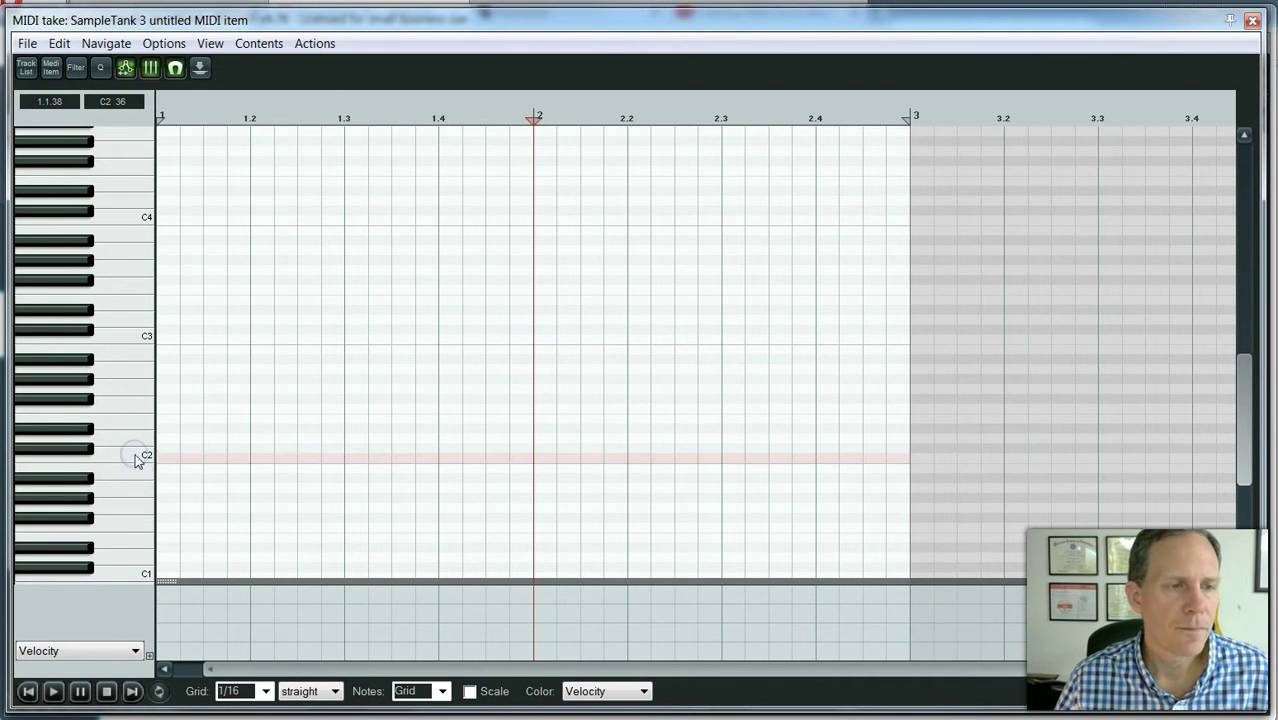
click(137, 456)
click(133, 437)
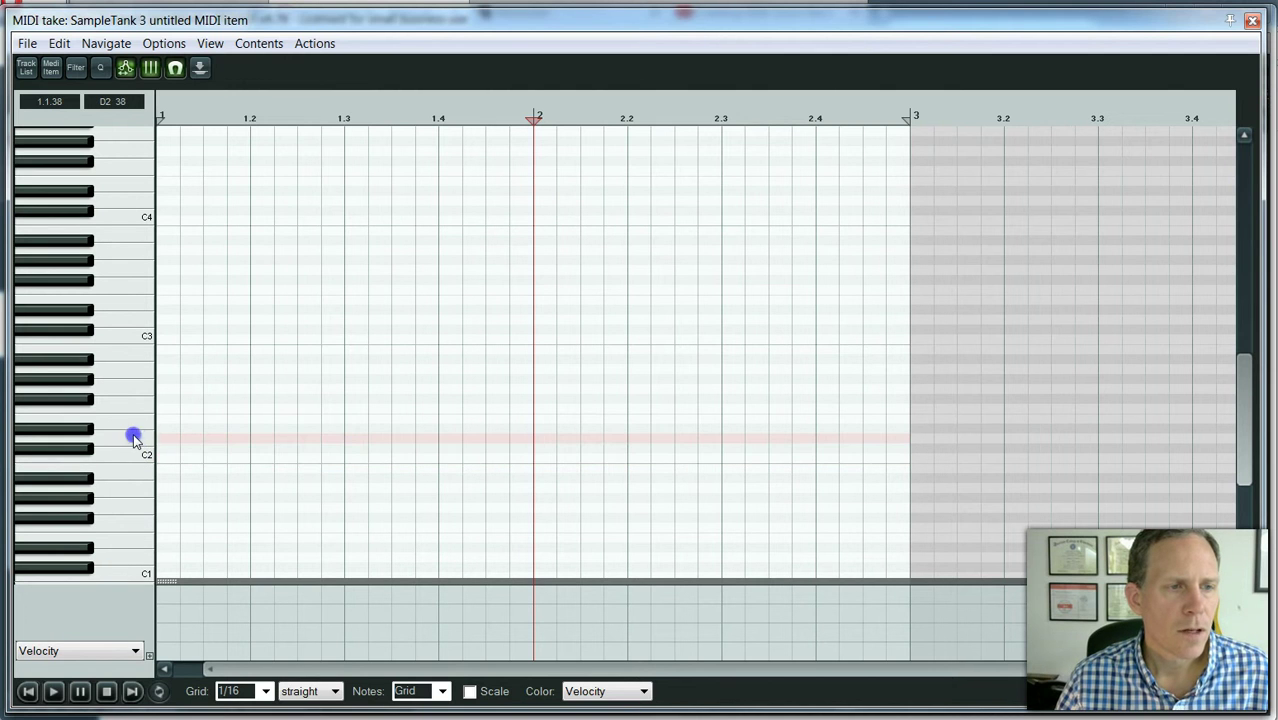
click(132, 423)
click(127, 405)
click(126, 388)
click(126, 369)
click(126, 403)
click(77, 358)
click(86, 329)
click(93, 312)
click(108, 300)
click(90, 286)
click(84, 262)
click(86, 245)
click(100, 304)
click(100, 319)
Switch the piano roll grid to 1/4, then back to 1/16
drag(345, 664, 257, 665)
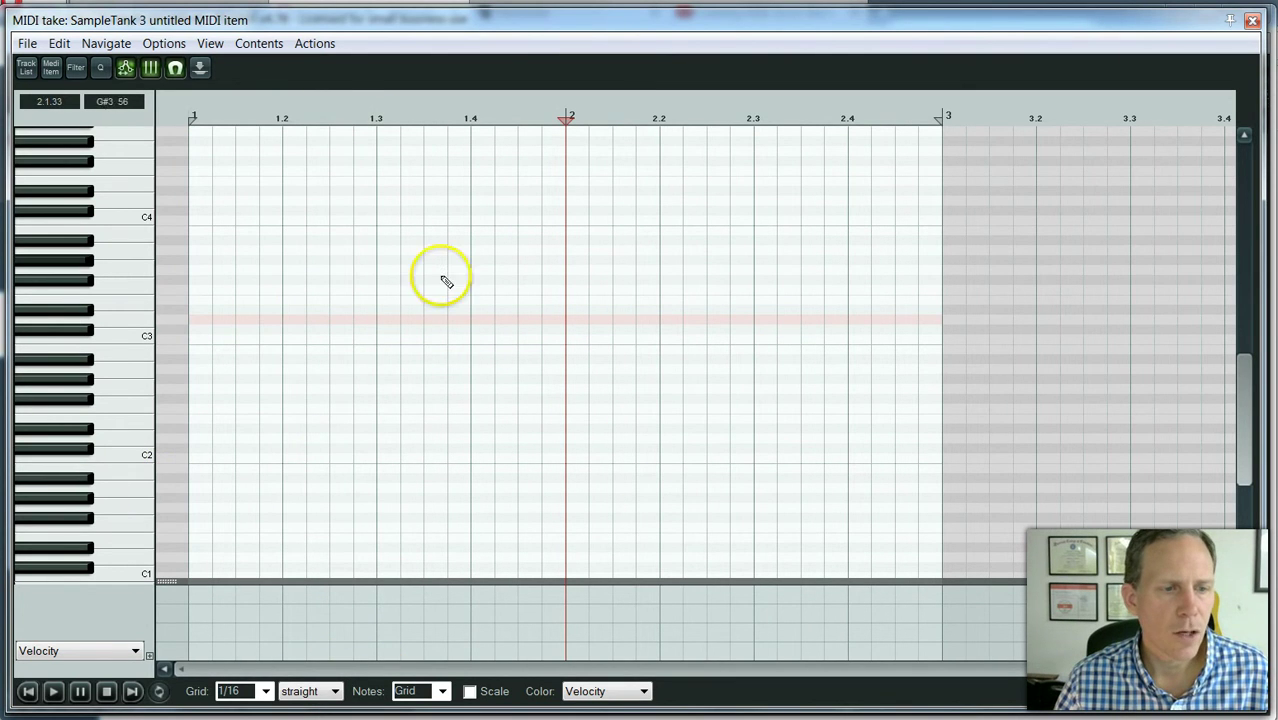
click(265, 691)
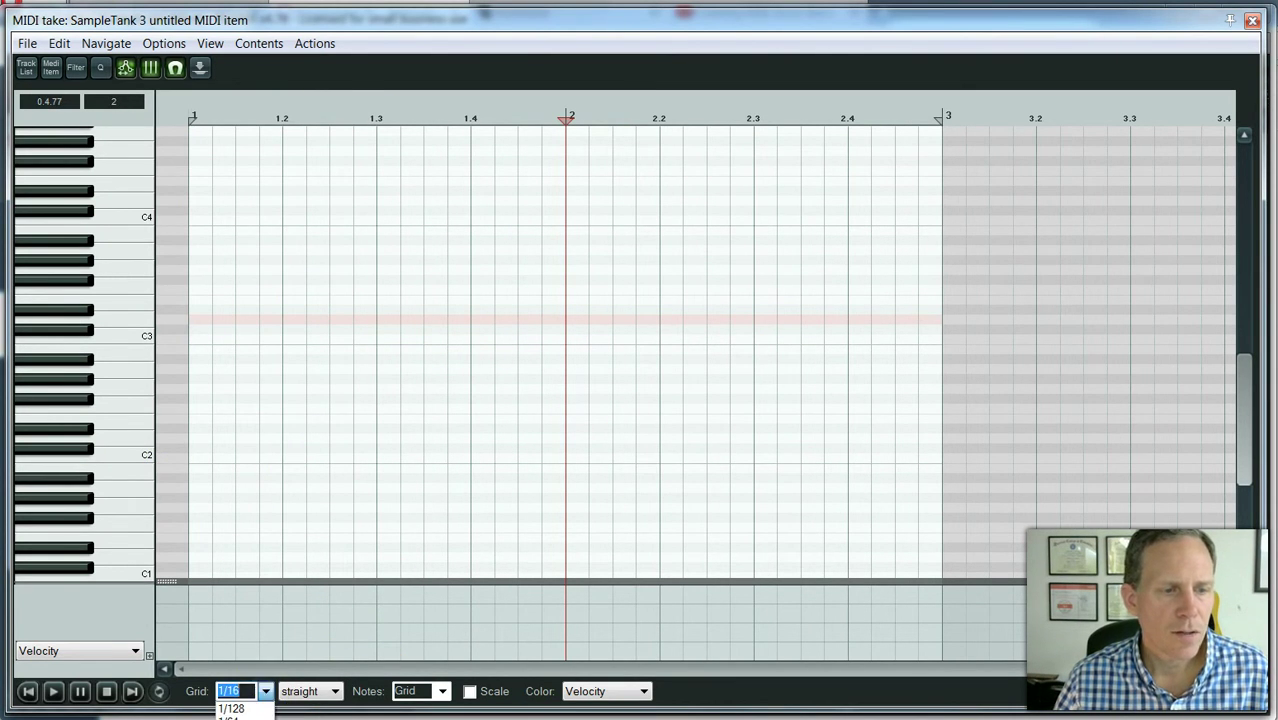
key(Down)
key(Down)
key(Return)
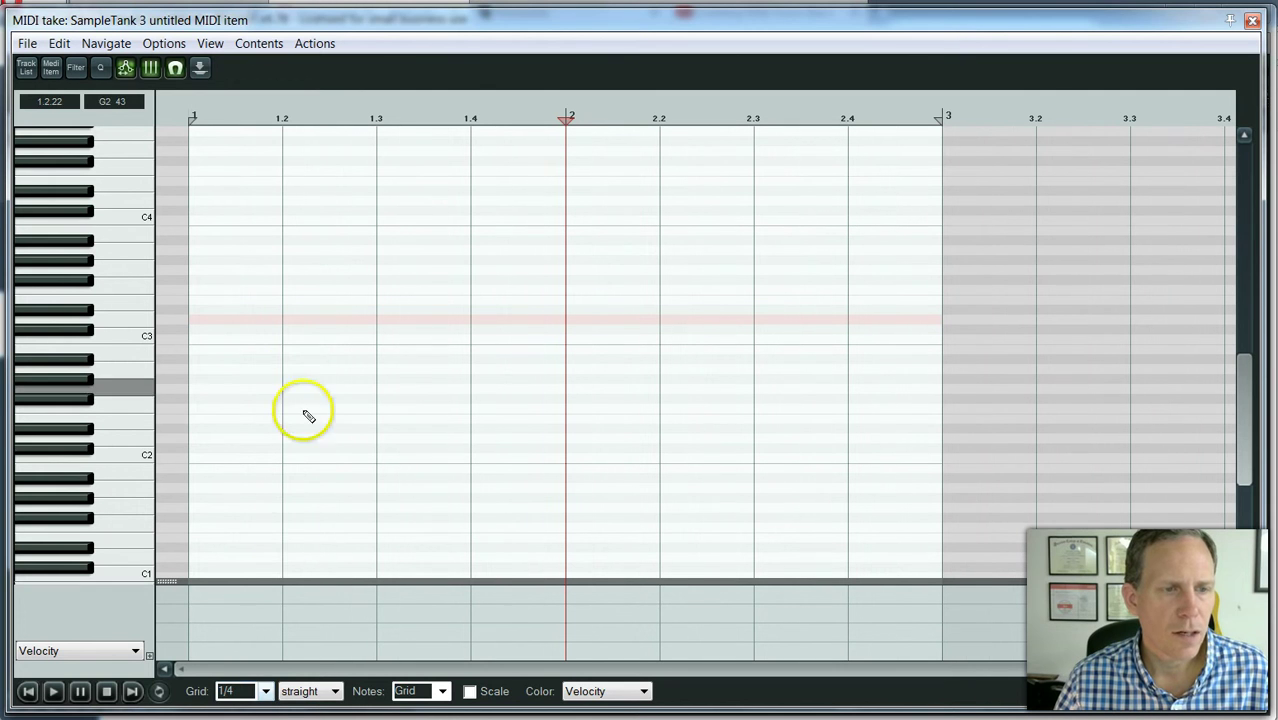
click(266, 691)
key(Up)
key(Up)
key(Return)
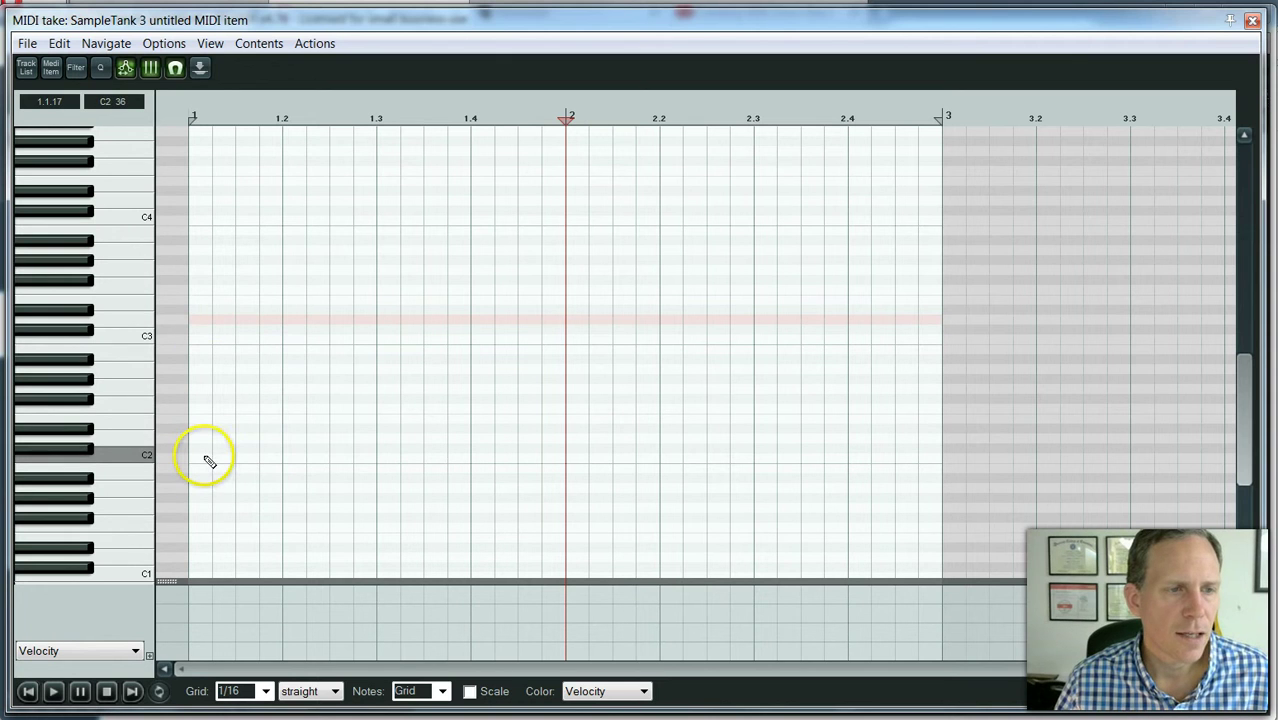
Draw C2 at bar 1, a long D2 from 1.3, stacked C2 and B1 at bar 2, and D2 at 2.3
click(202, 458)
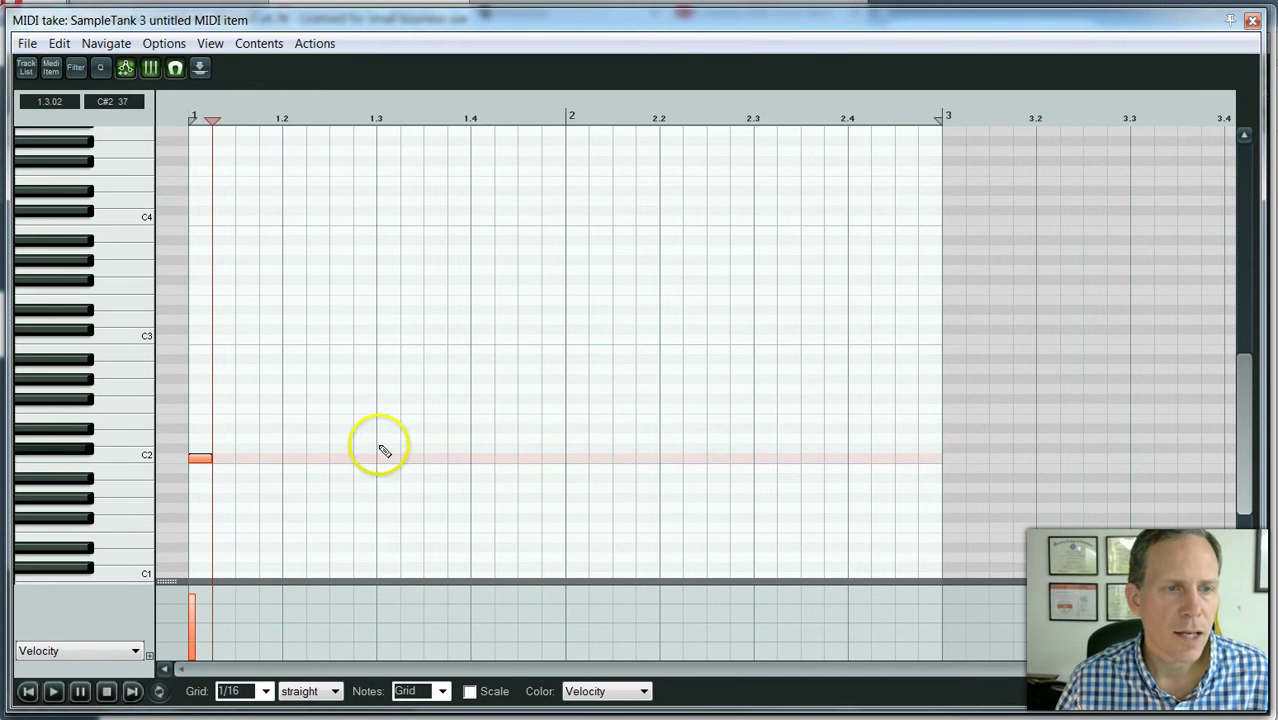
drag(388, 441, 534, 440)
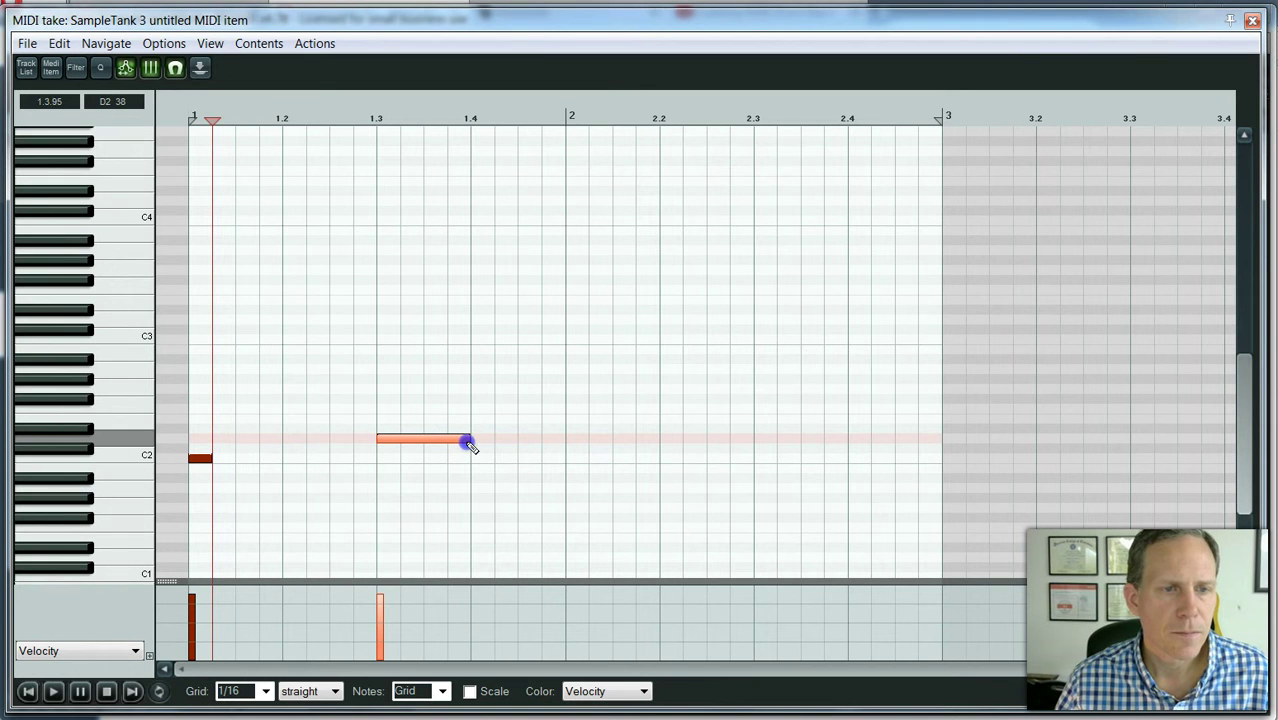
click(579, 466)
click(582, 463)
double_click(580, 463)
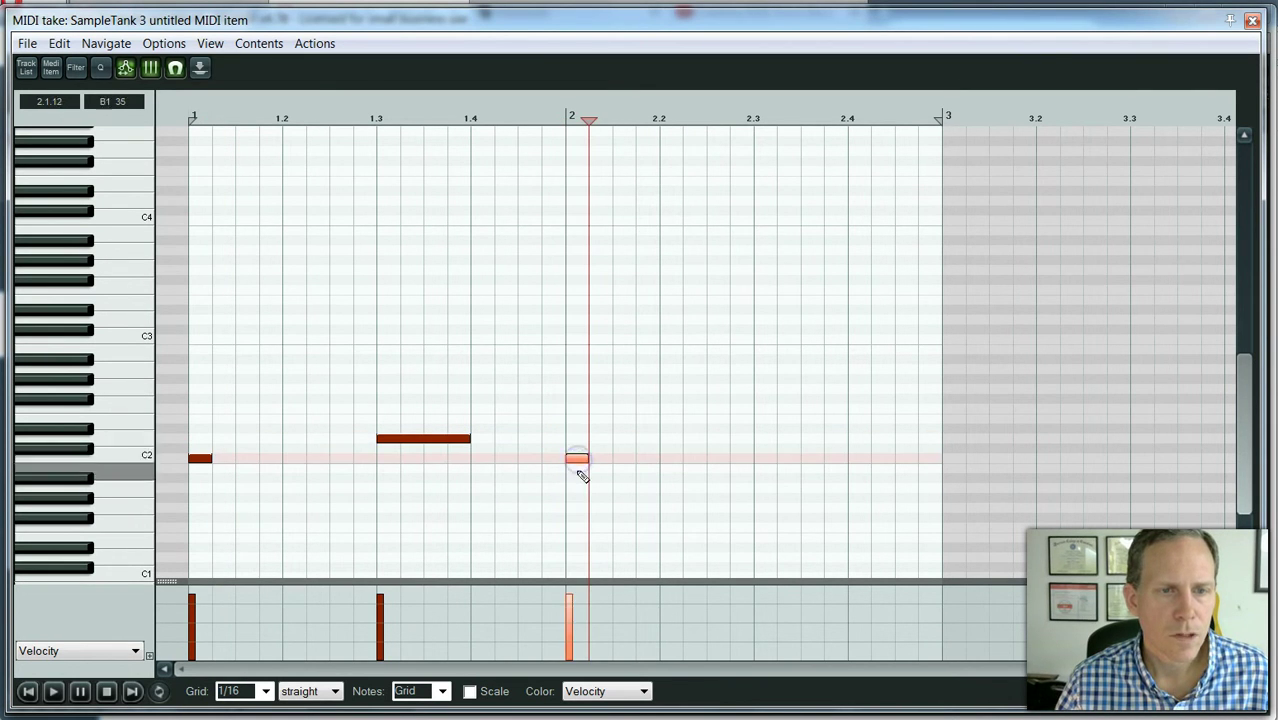
double_click(578, 470)
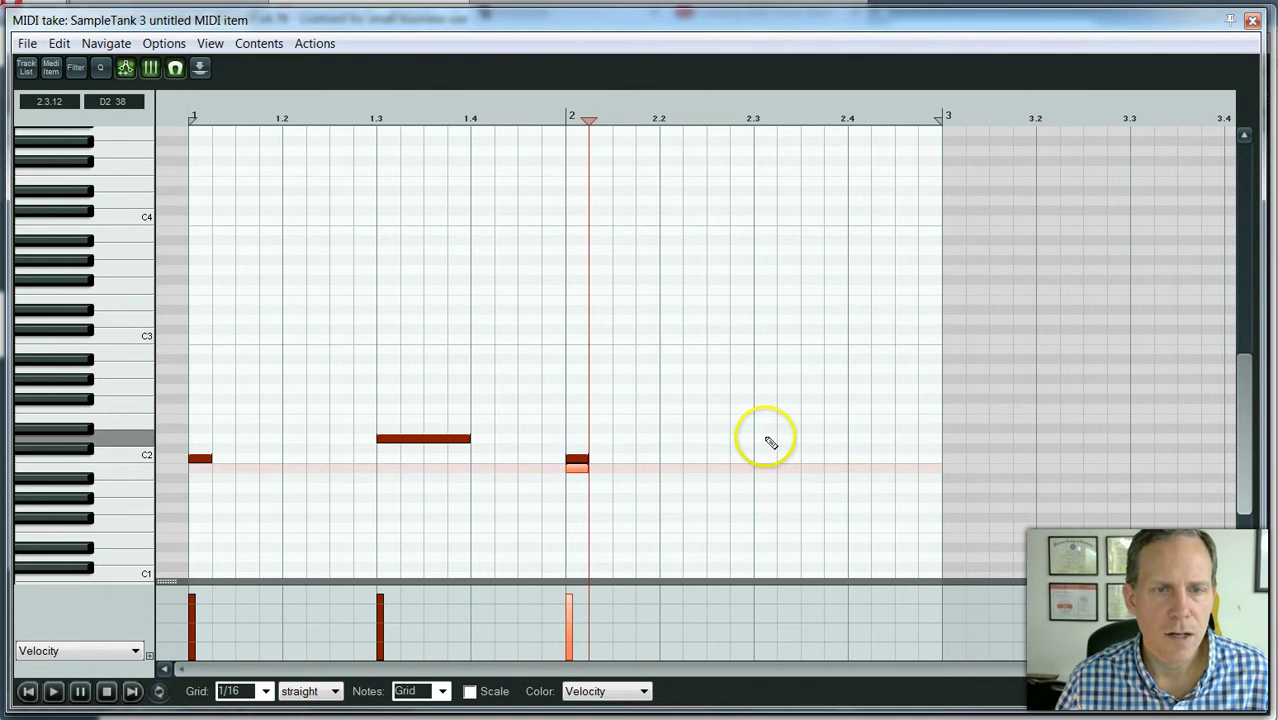
double_click(766, 439)
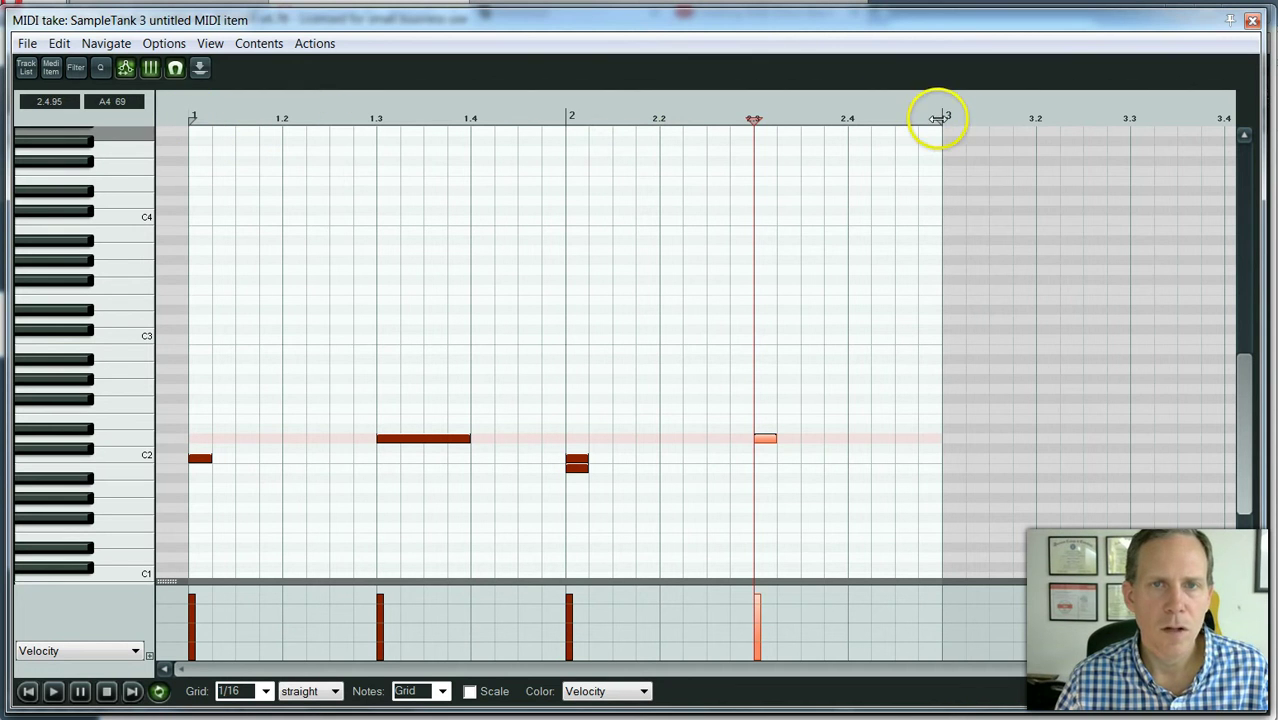
click(53, 692)
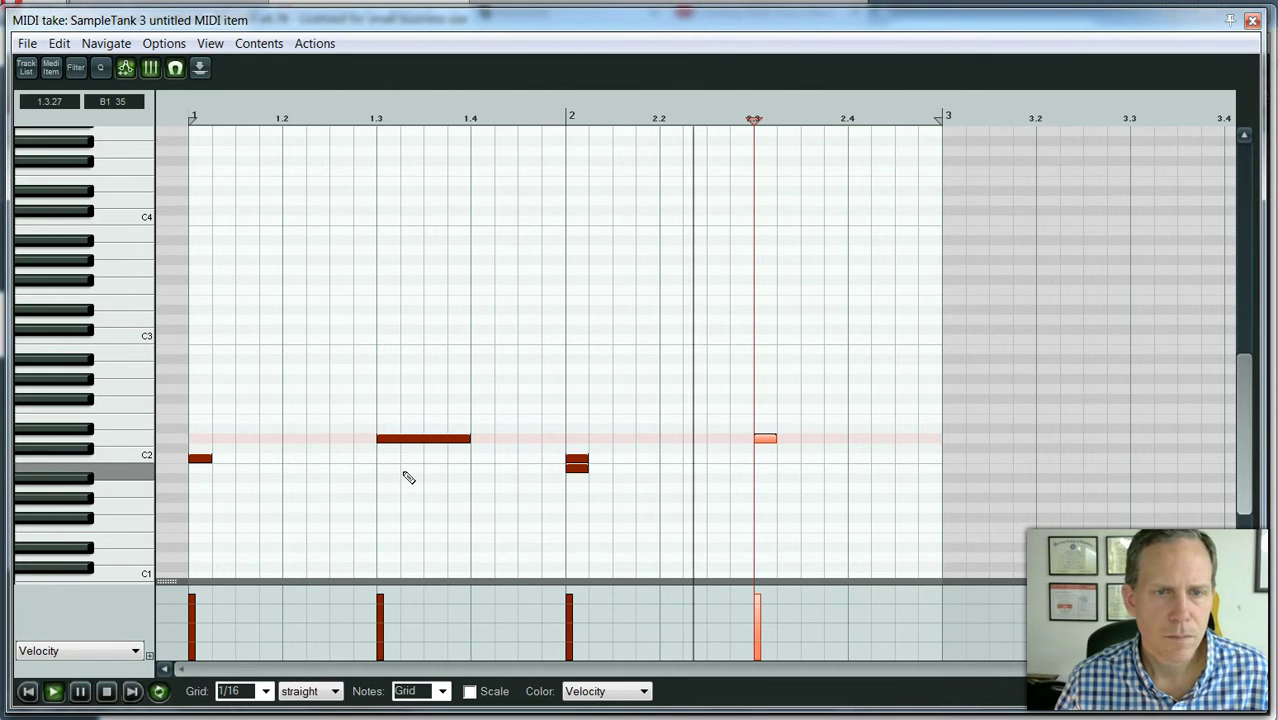
click(180, 683)
click(106, 691)
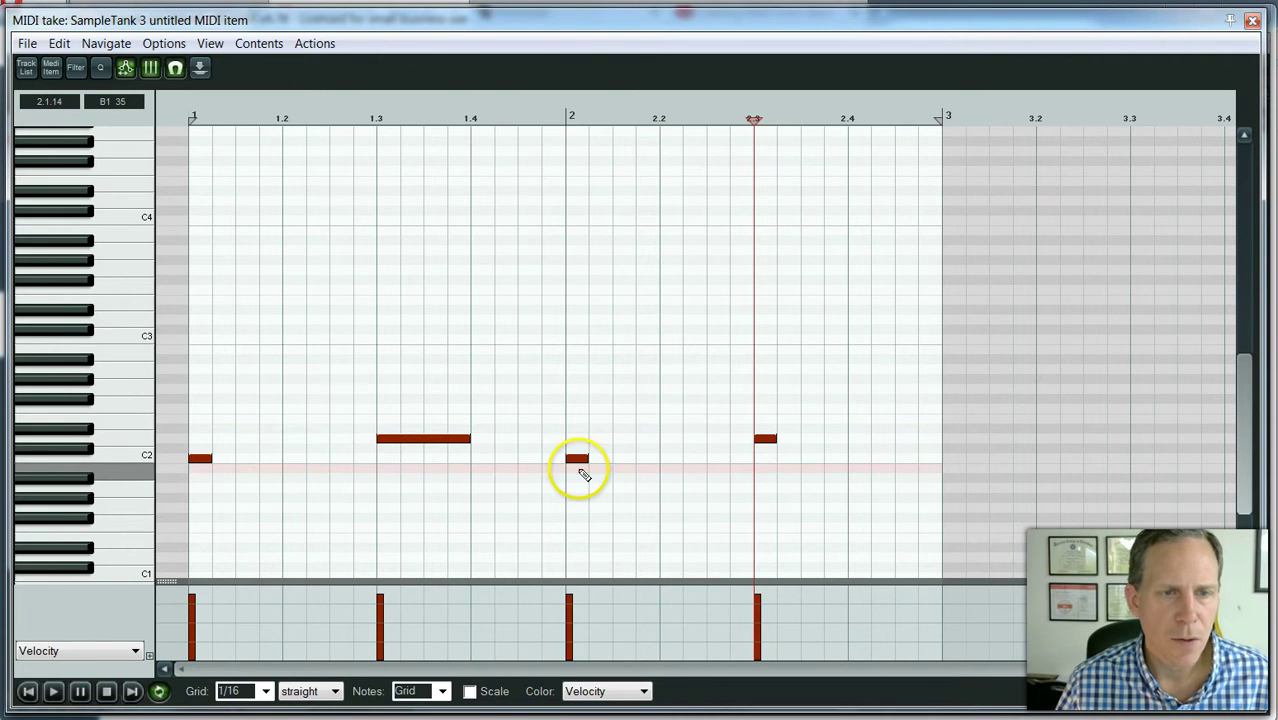
Try stretching and raising the note at 1.3, then return it to D2
drag(467, 438, 559, 442)
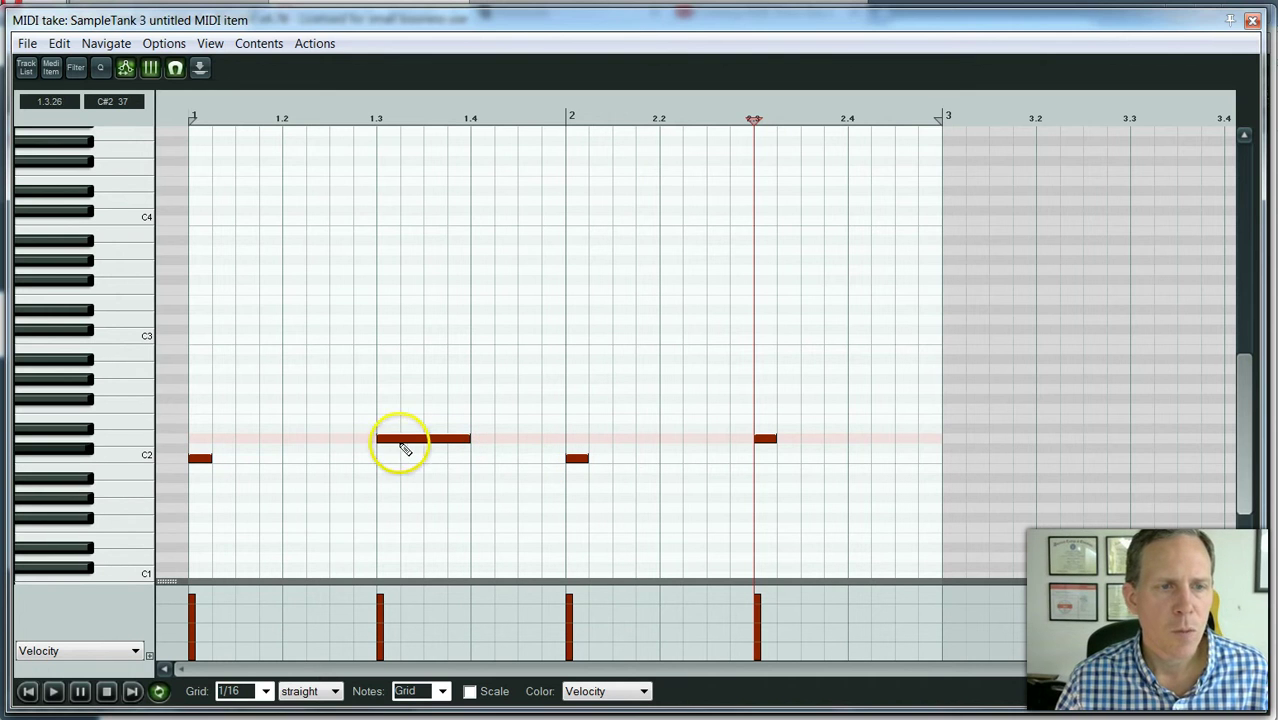
mouse_move(422, 447)
mouse_down()
mouse_move(440, 355)
mouse_move(420, 372)
mouse_move(422, 437)
mouse_up()
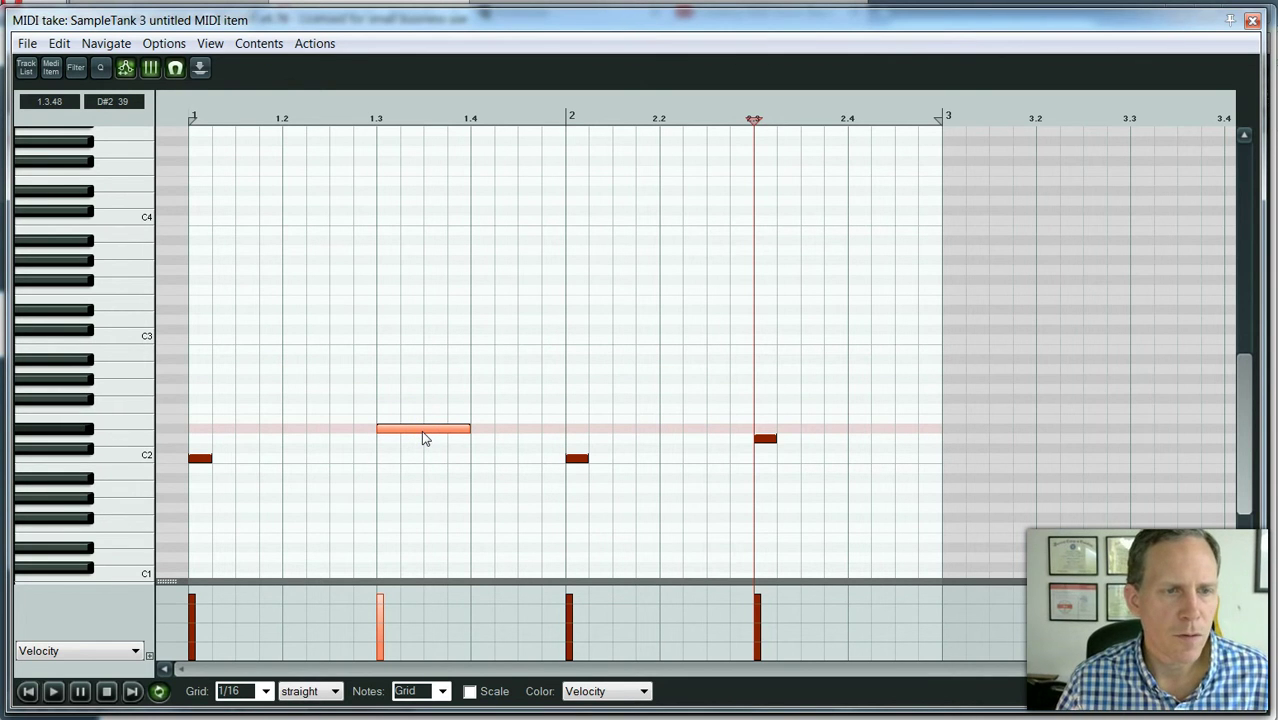
drag(421, 431, 421, 437)
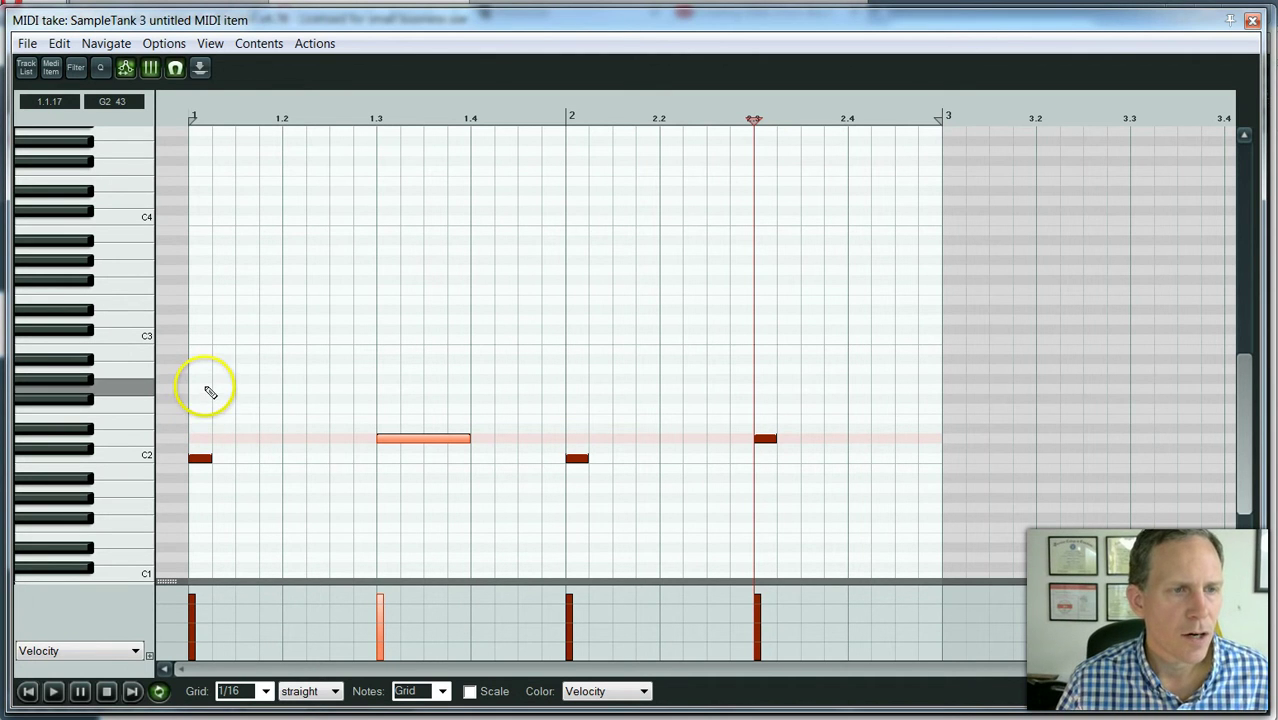
Draw a short note at the start of bar 1 above C2, landing on F#2
click(206, 390)
mouse_move(204, 390)
mouse_down()
mouse_move(205, 371)
mouse_move(205, 402)
mouse_up()
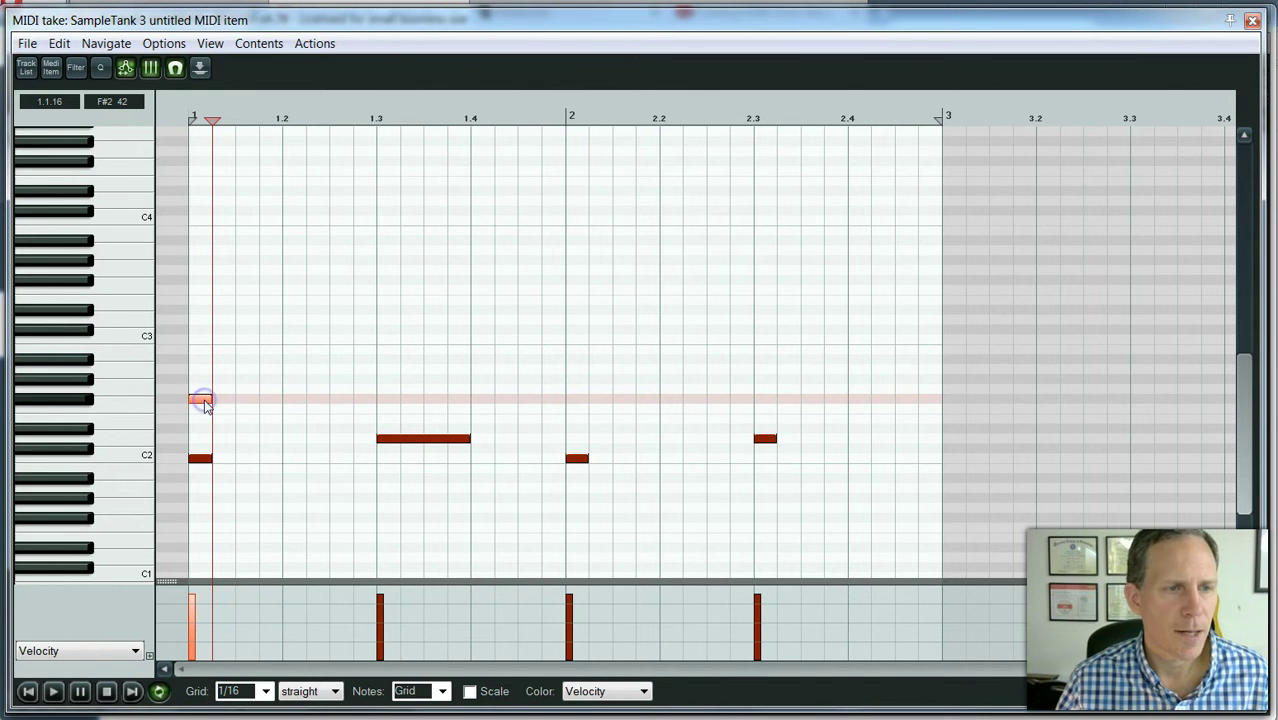
Raise the new bar-1 note to G#2 and return the play position to the start
drag(204, 405, 211, 380)
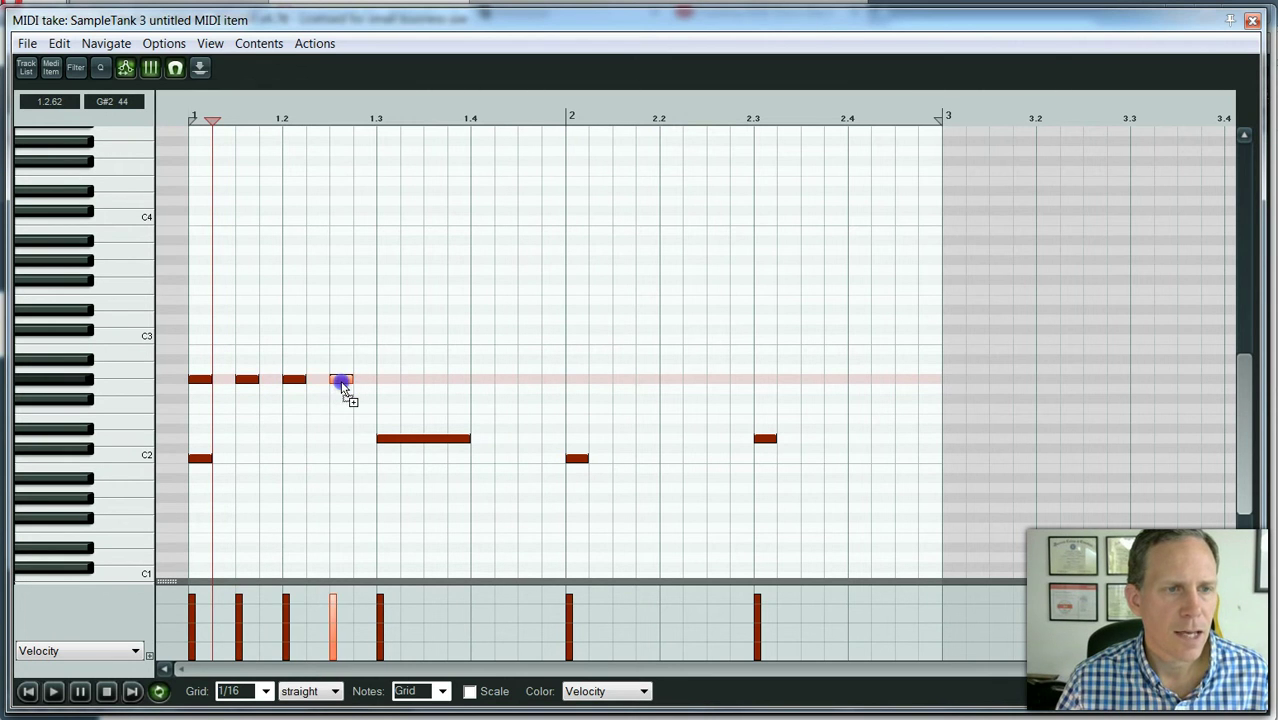
click(183, 112)
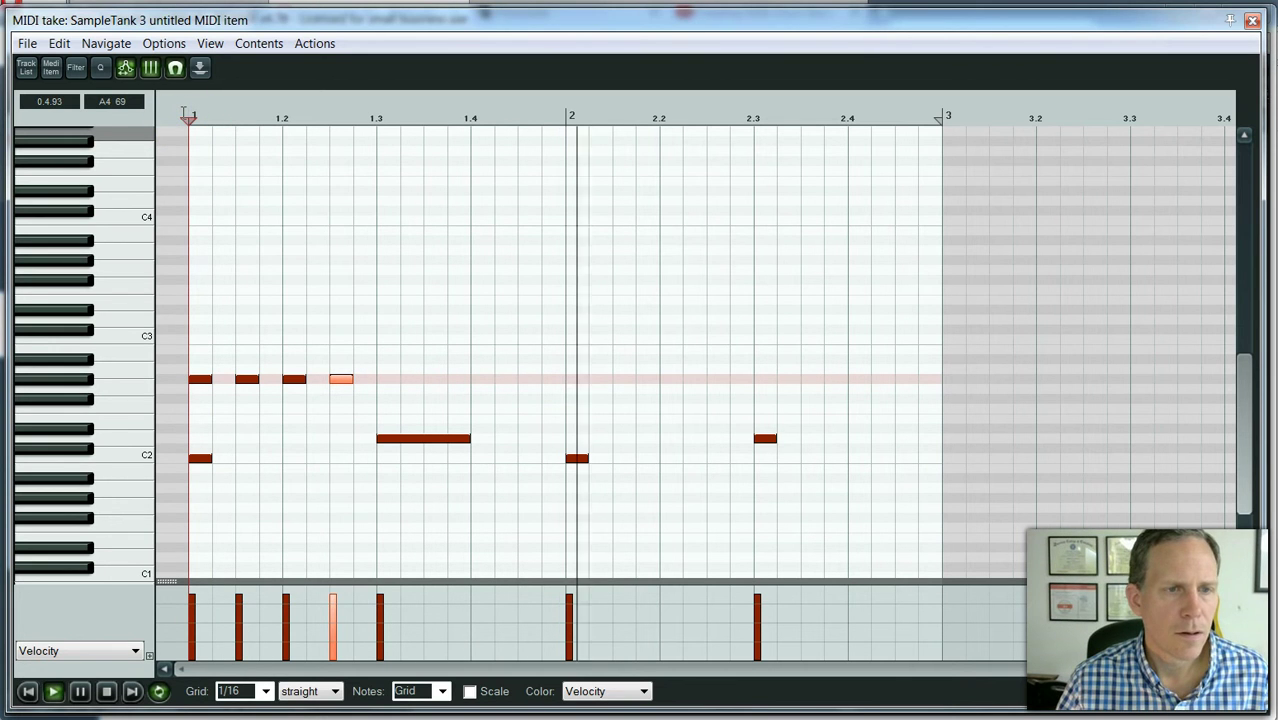
Copy the first four G#2 hi-hats to beats 3–4 of bar 1 and play it back
key(space)
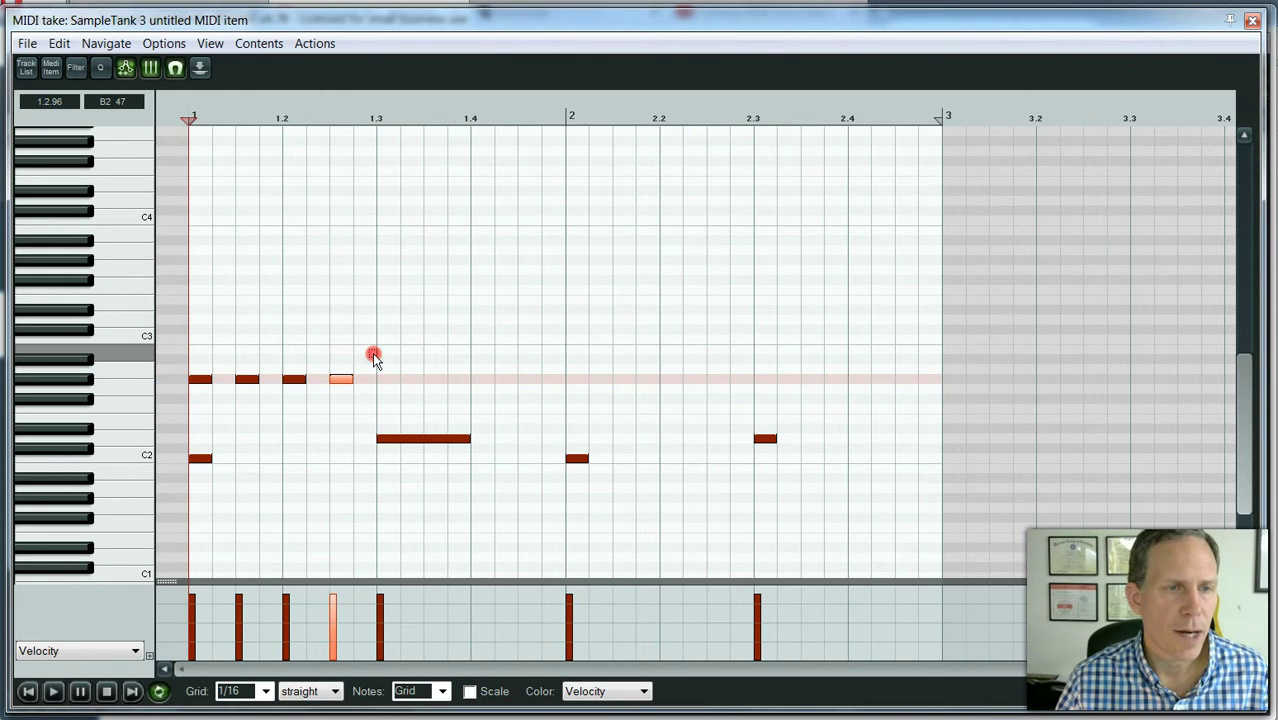
drag(372, 357, 187, 404)
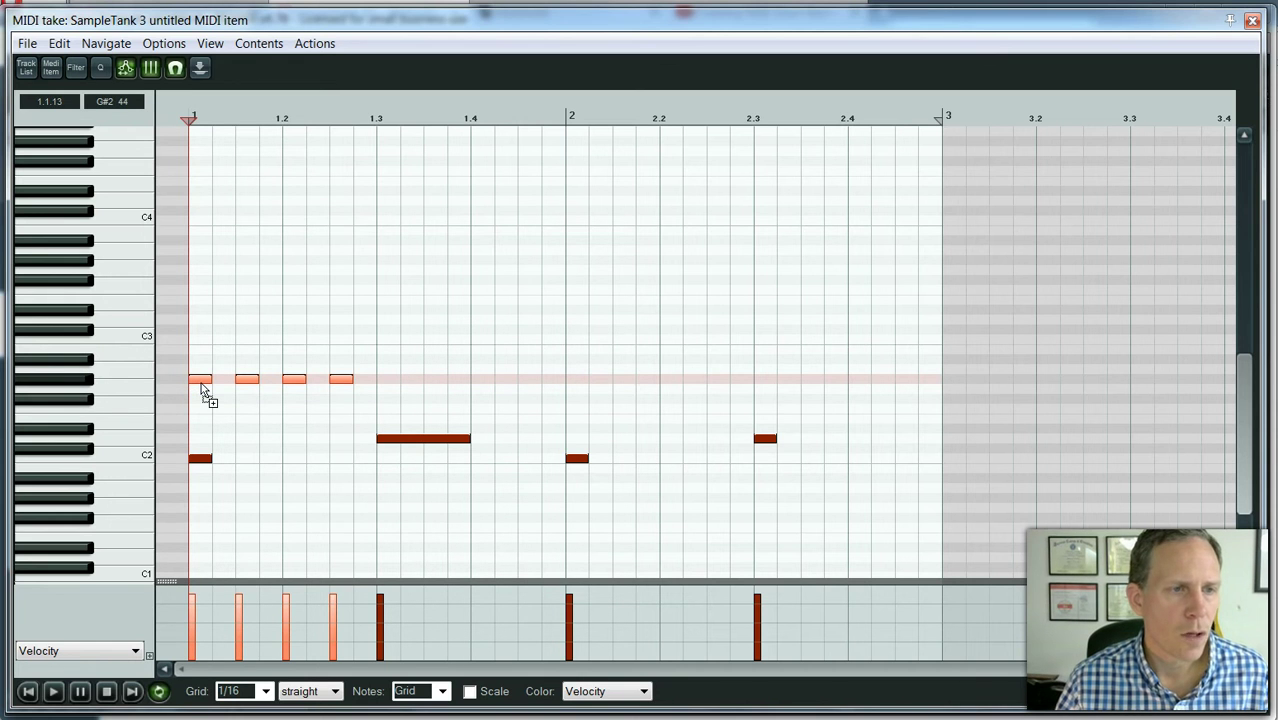
drag(247, 388, 398, 390)
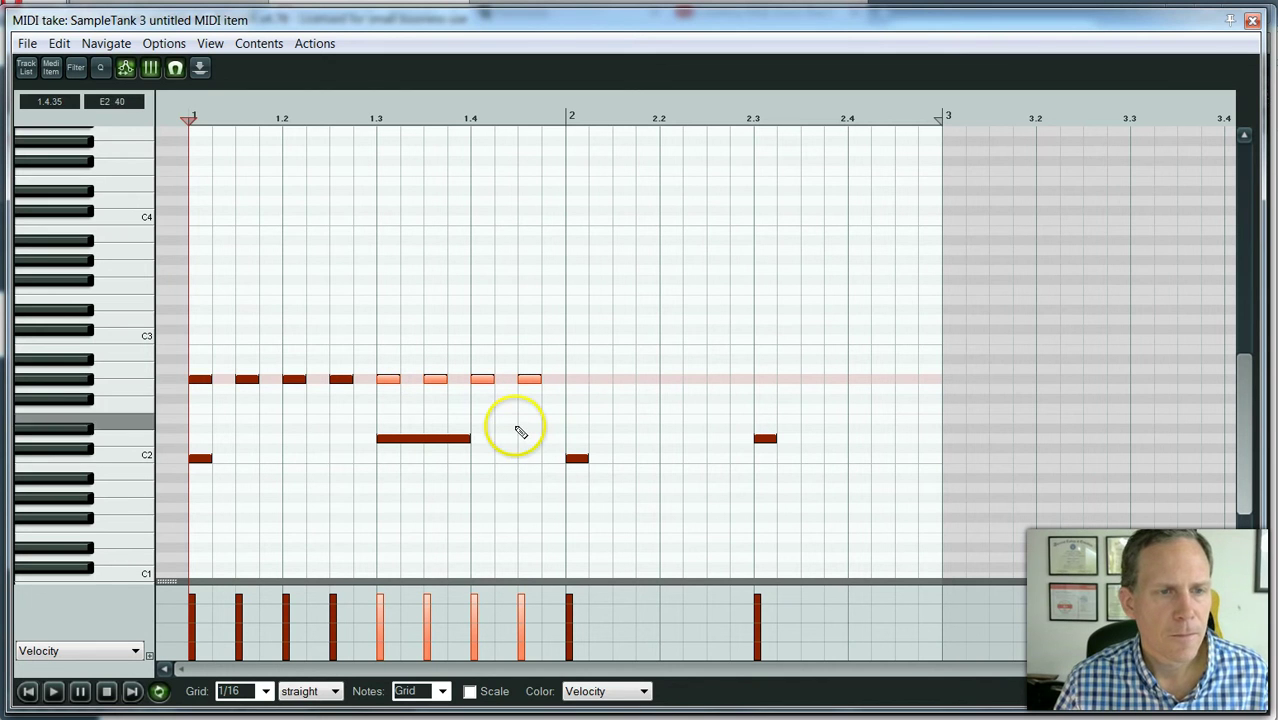
key(space)
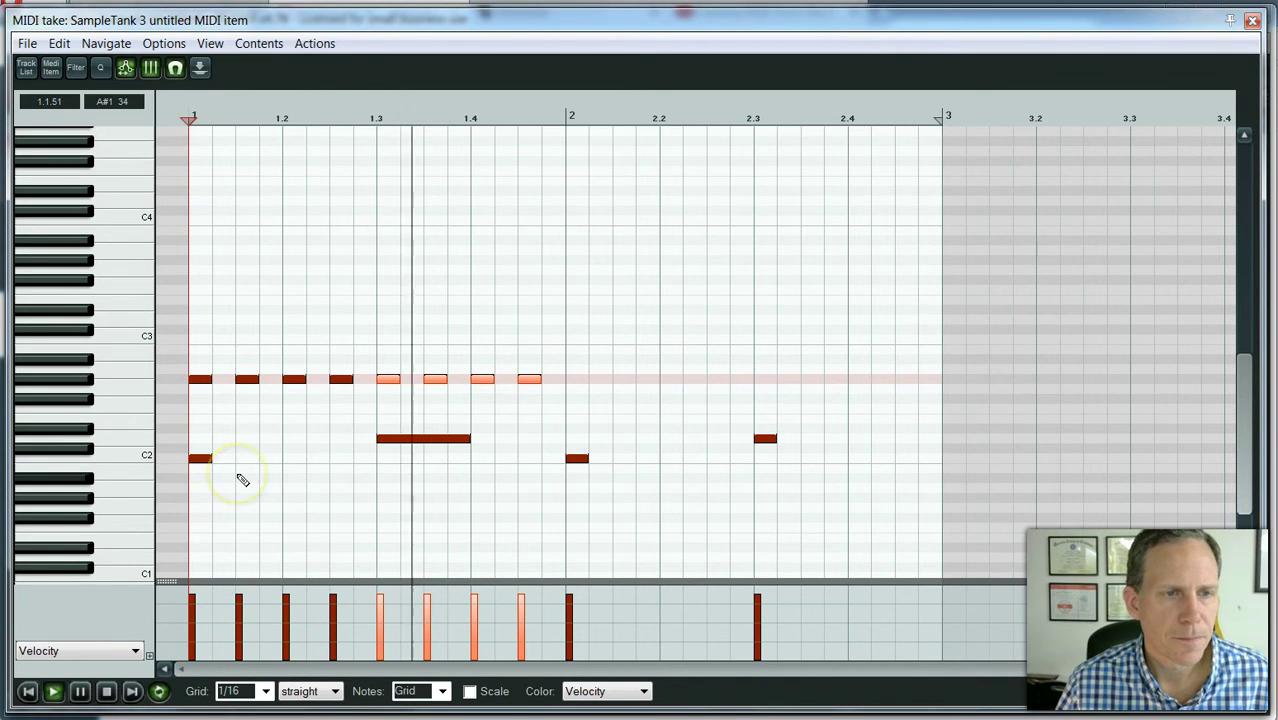
key(space)
Copy all eight bar-1 hi-hats into bar 2 and play the pattern
drag(173, 352, 570, 408)
drag(200, 383, 594, 394)
key(space)
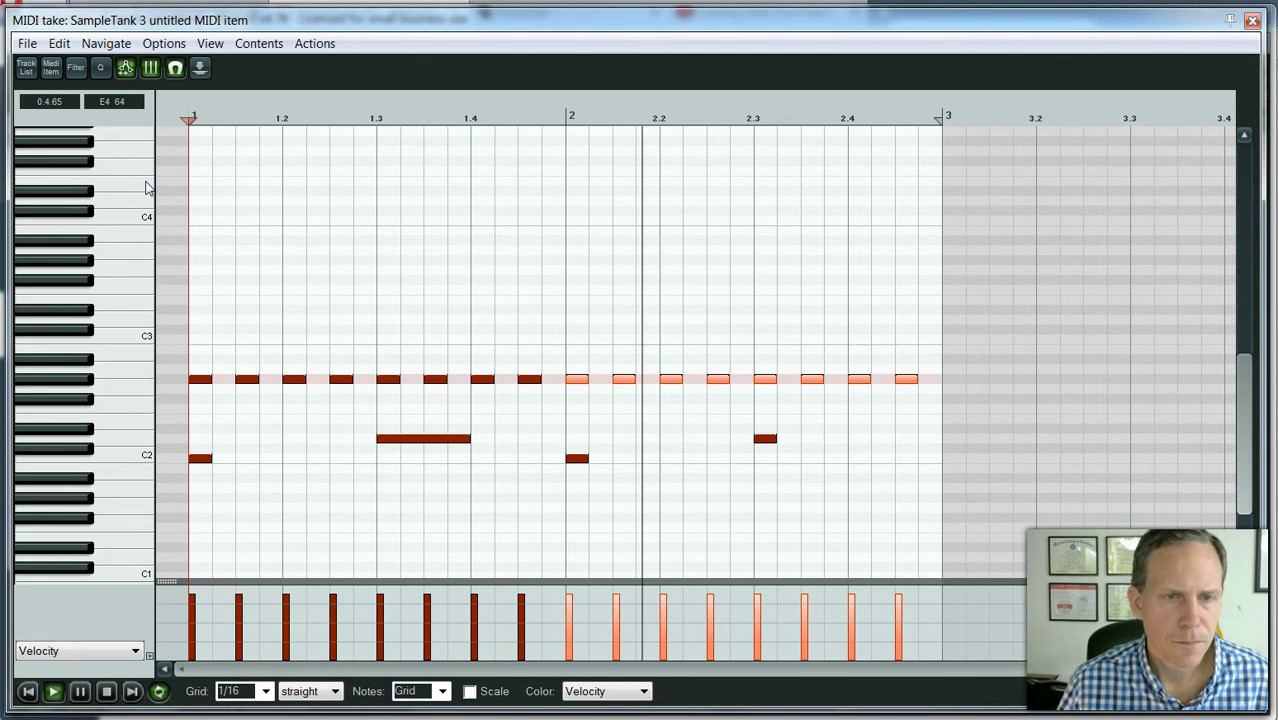
key(space)
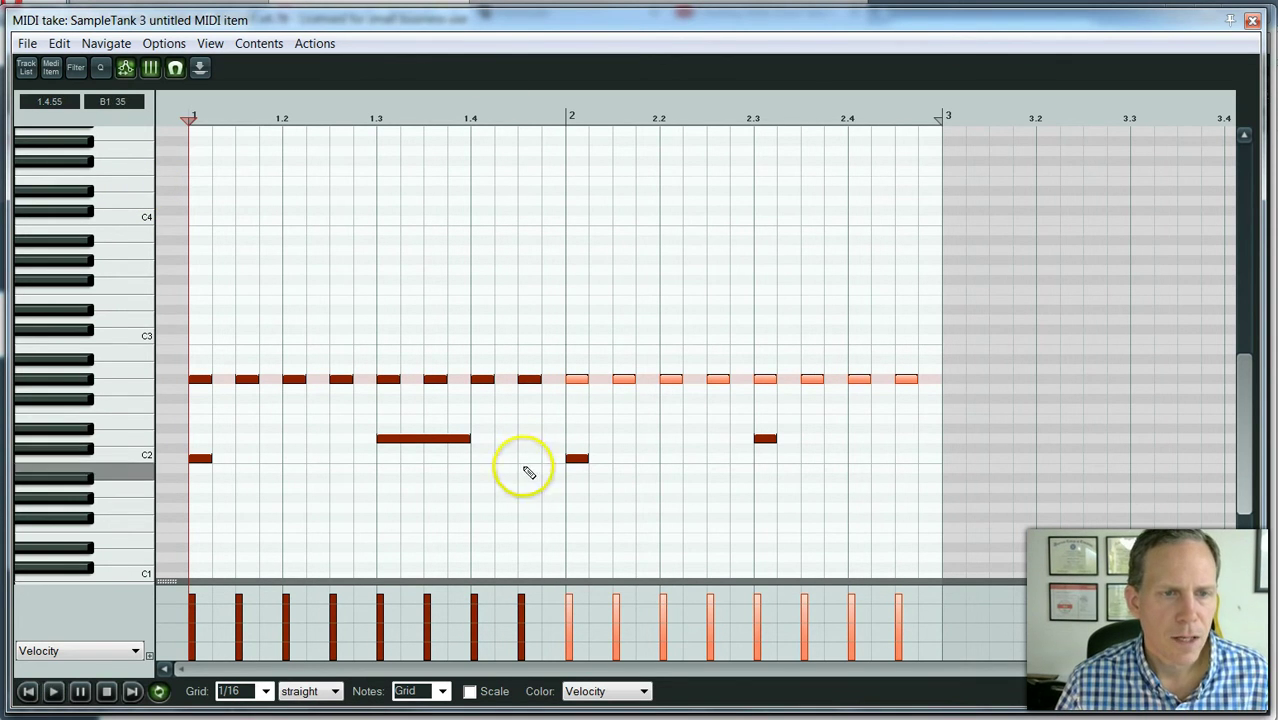
Pencil a C2 note at 1.4.3, play the pattern, then copy all three C2 notes down to B1
click(528, 459)
click(171, 114)
key(space)
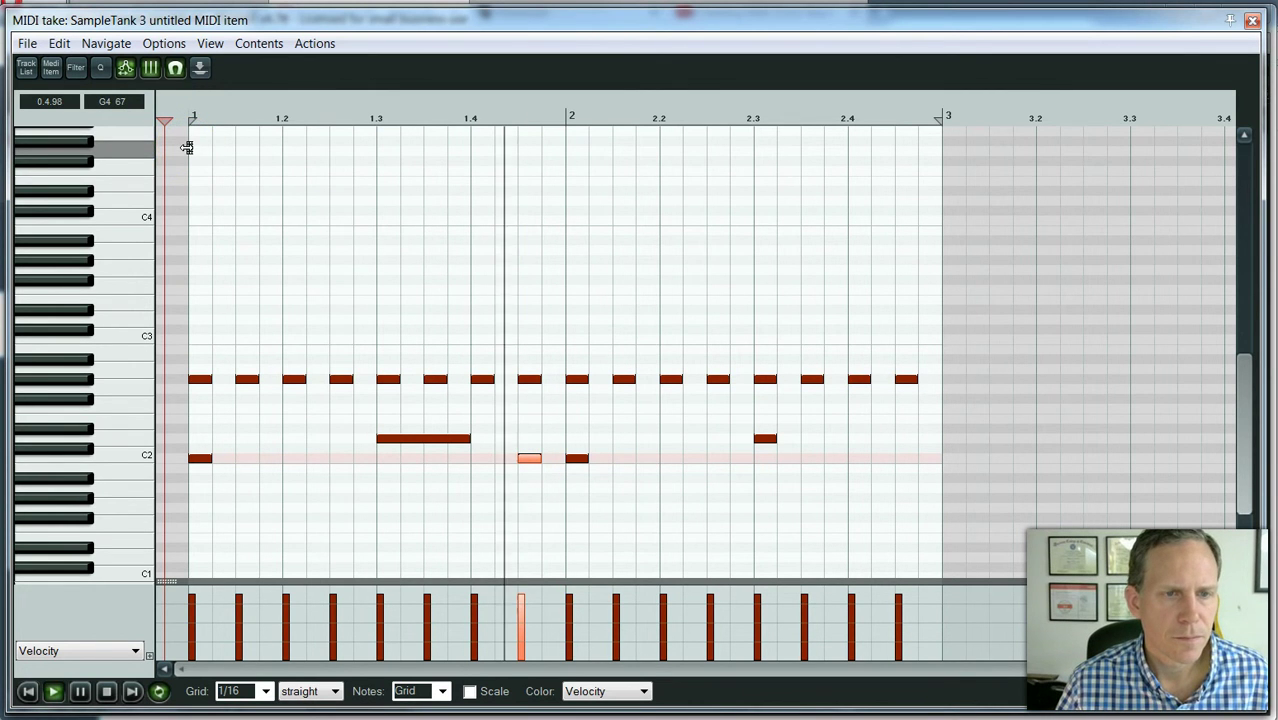
key(space)
drag(169, 457, 656, 485)
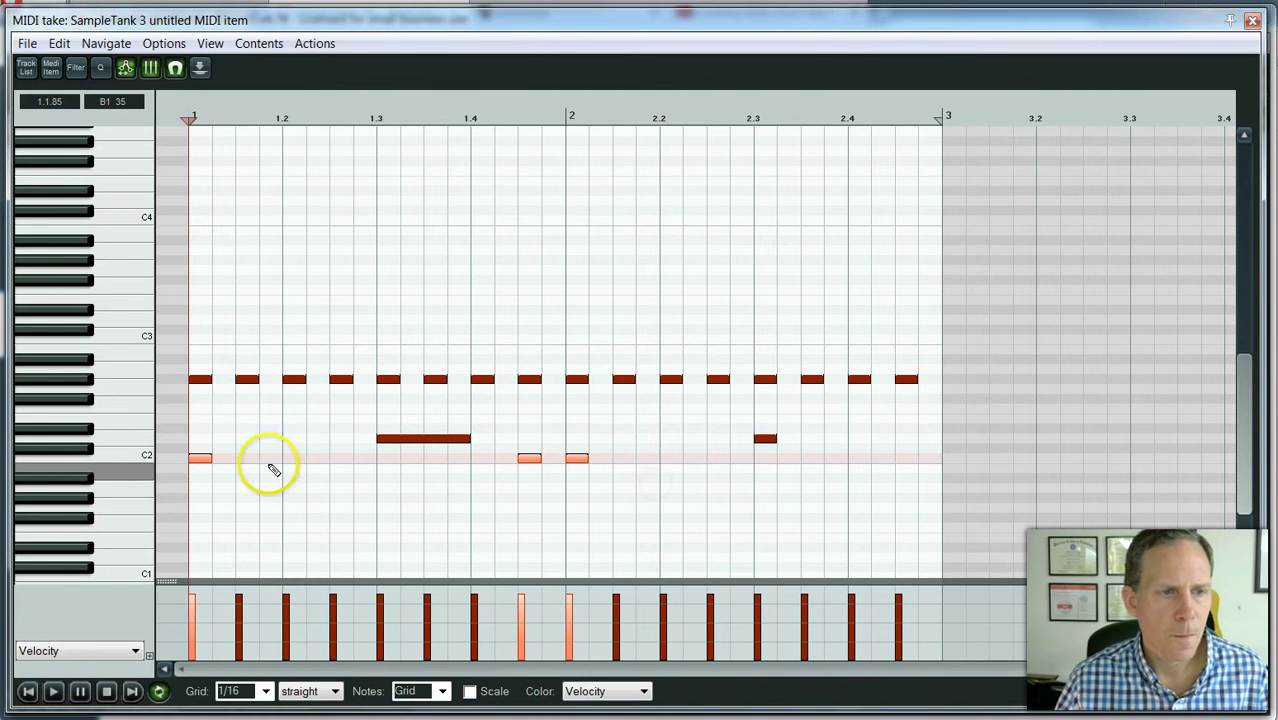
drag(204, 462, 205, 472)
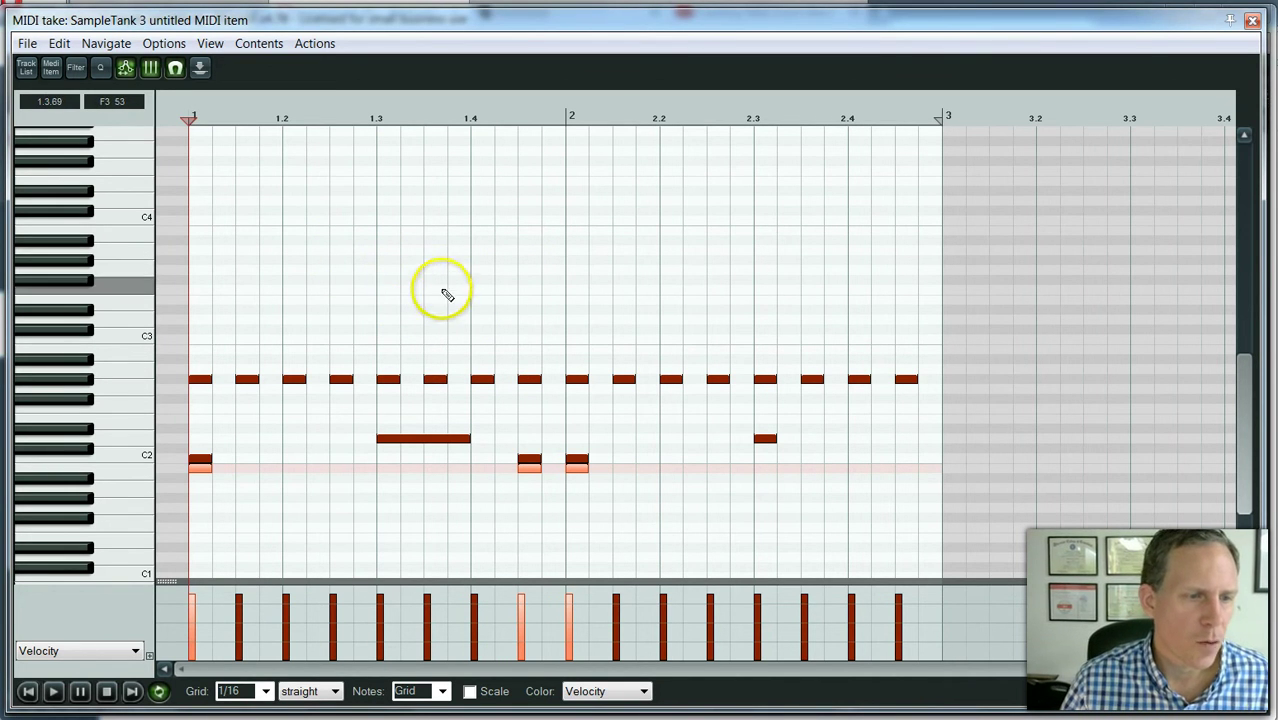
Select notes around the end of bar 1 and delete the long D2 note
click(378, 283)
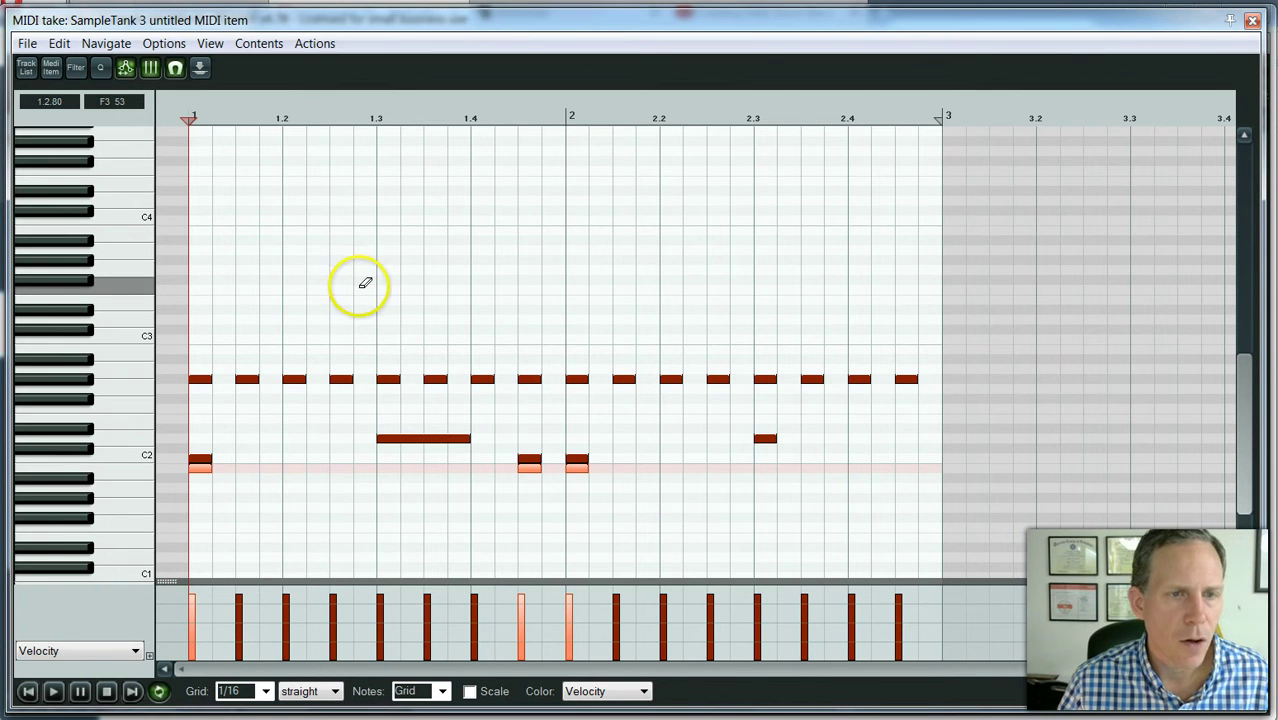
click(412, 383)
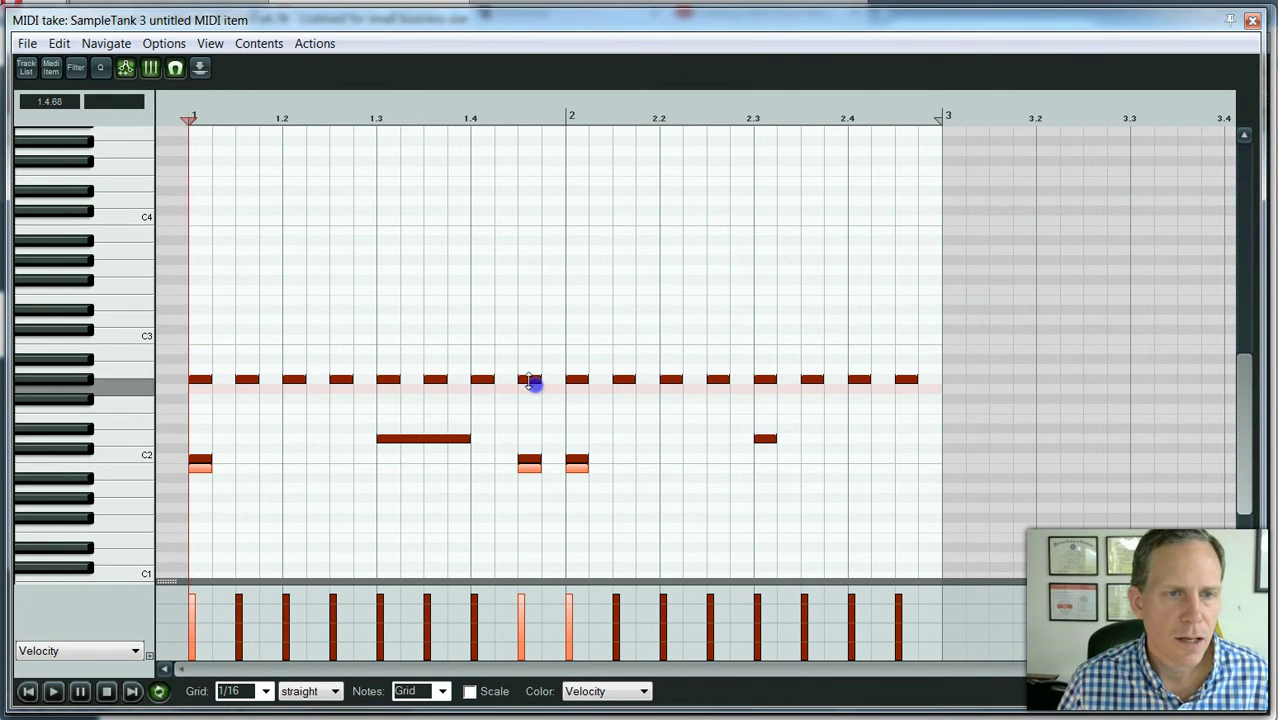
click(526, 382)
click(534, 376)
click(541, 459)
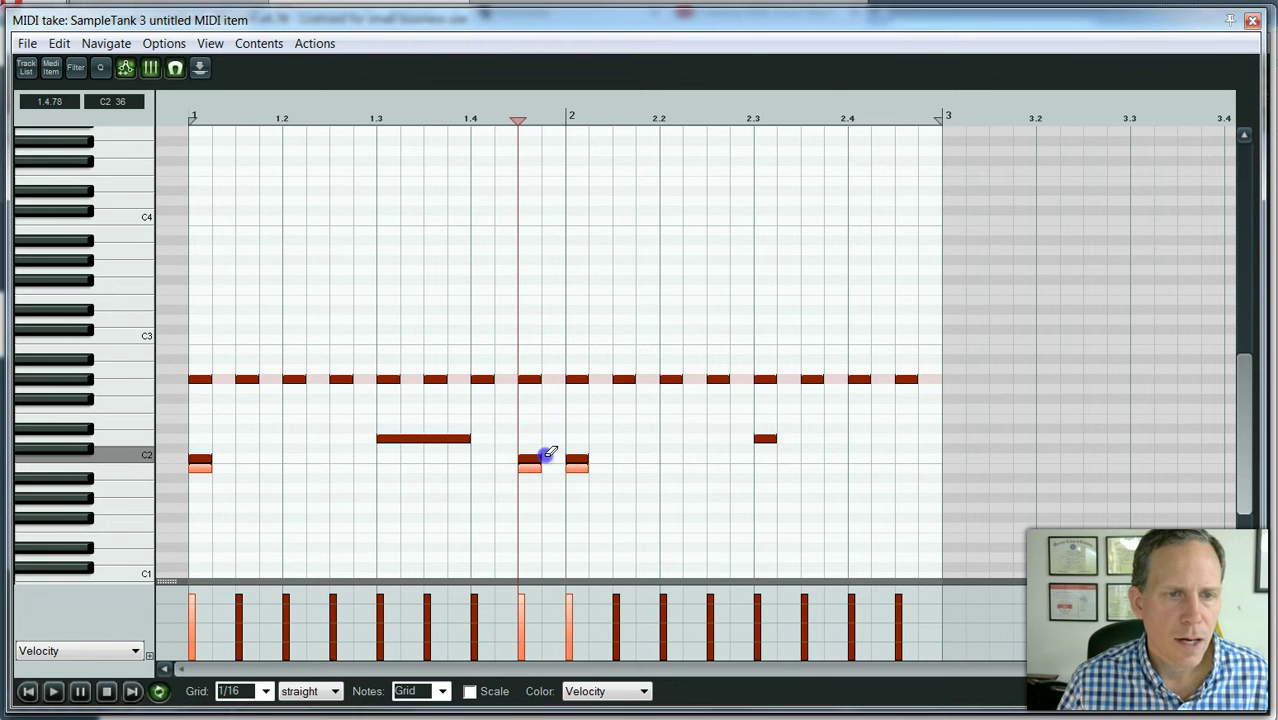
click(548, 453)
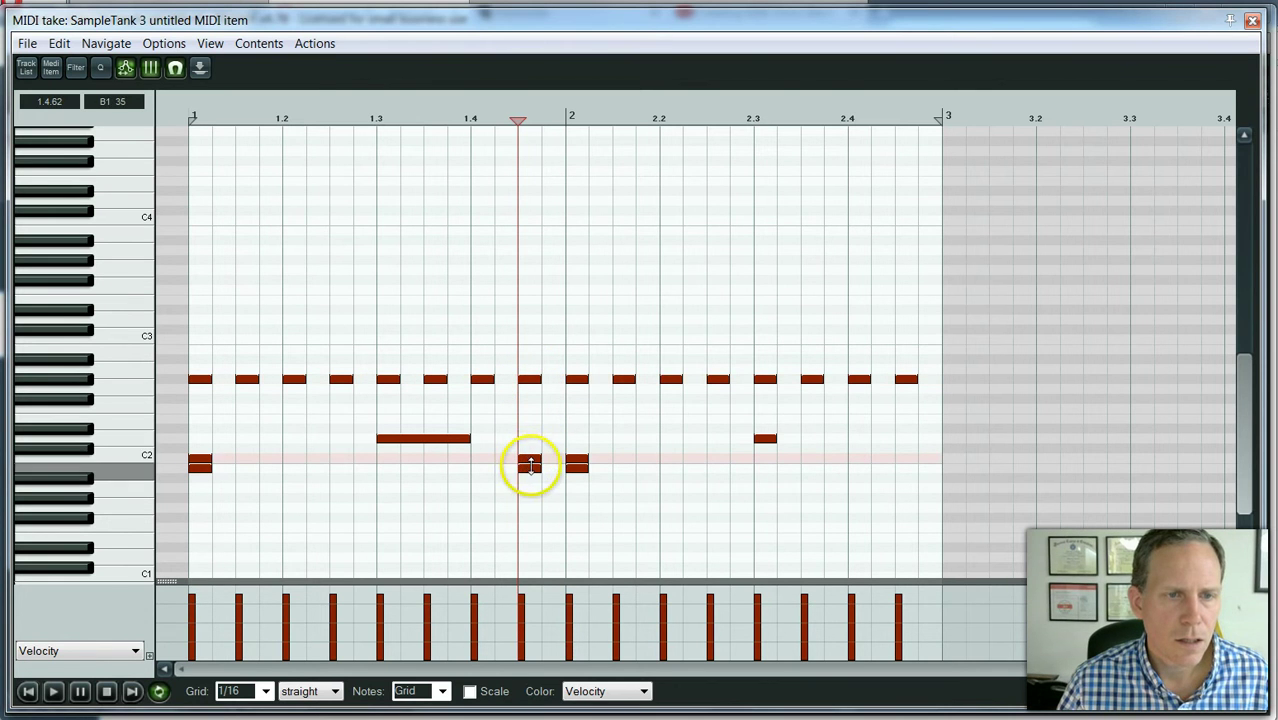
click(533, 449)
click(443, 435)
double_click(446, 440)
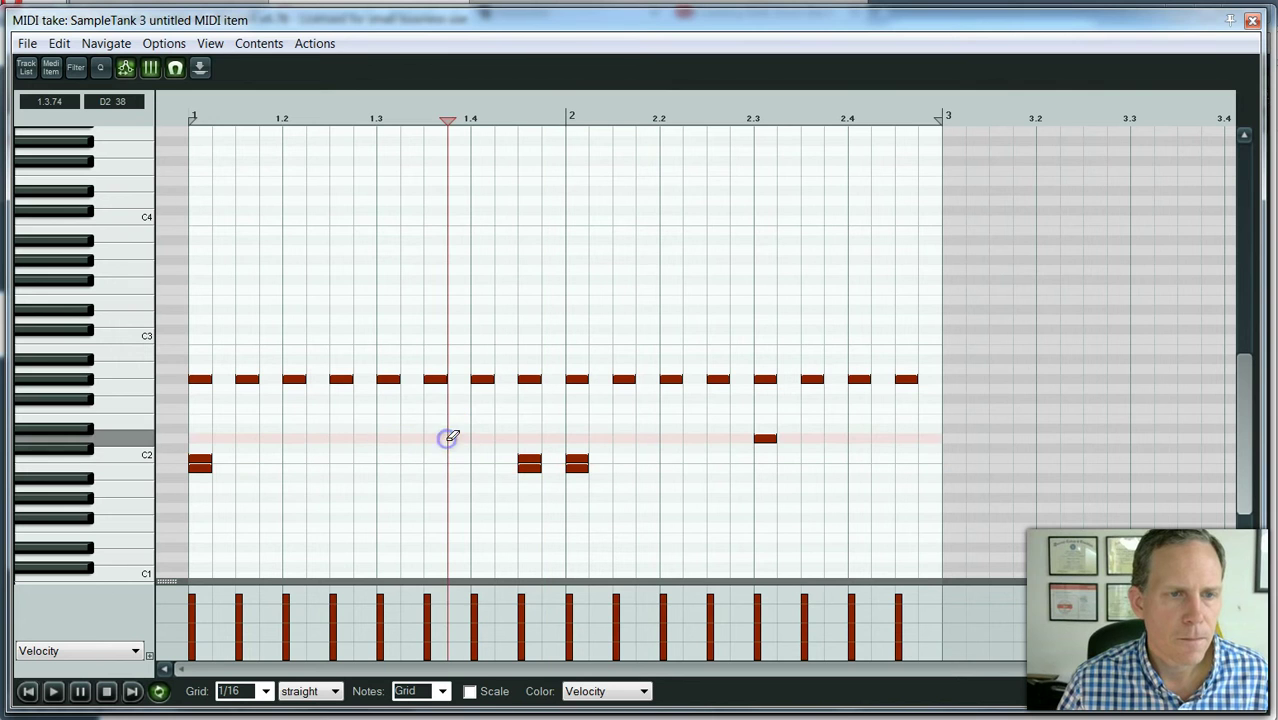
Add an F#2 note and delete a hi-hat, then undo the deletions with Ctrl+Z
click(433, 378)
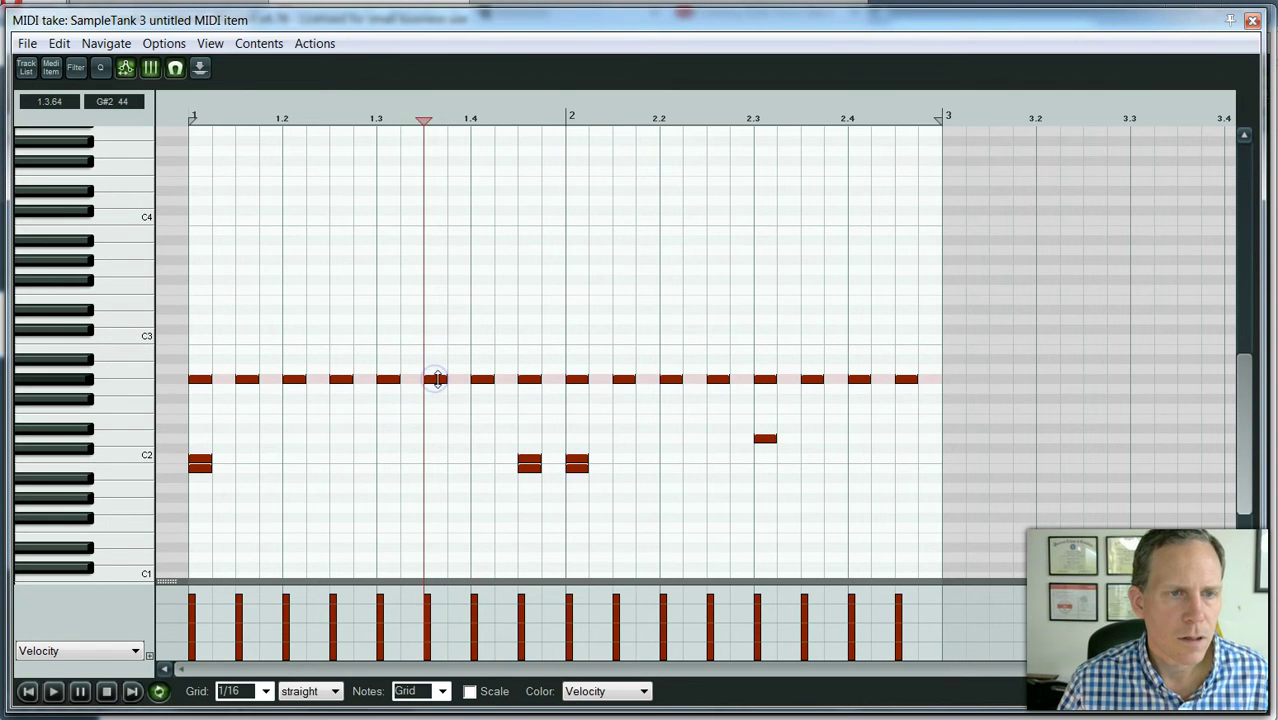
click(445, 398)
click(439, 400)
double_click(490, 381)
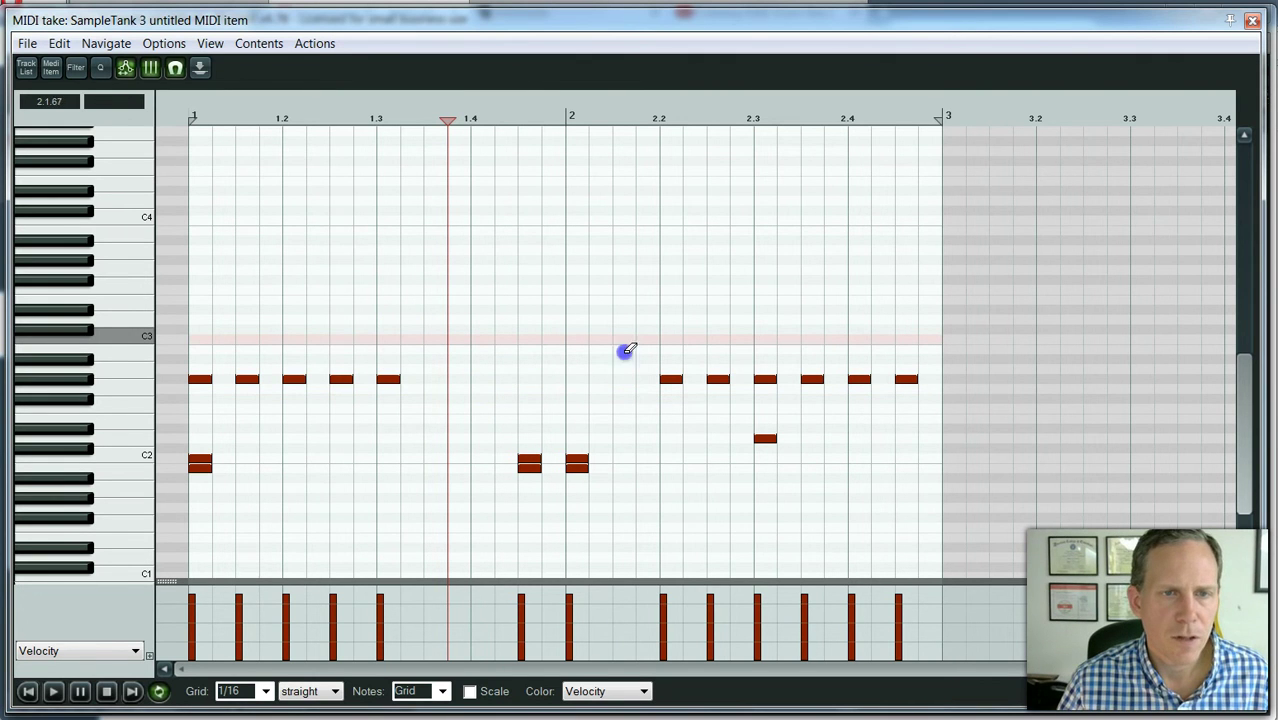
click(748, 419)
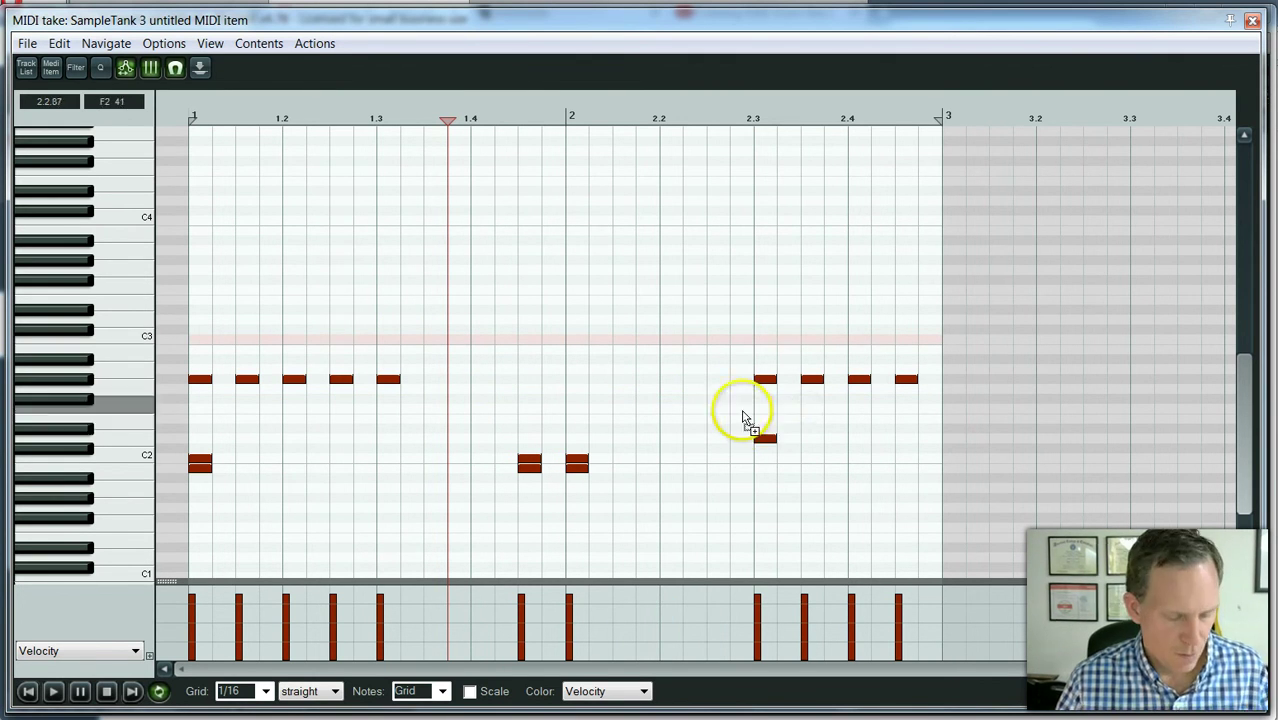
key(ctrl+z)
key(ctrl+z)
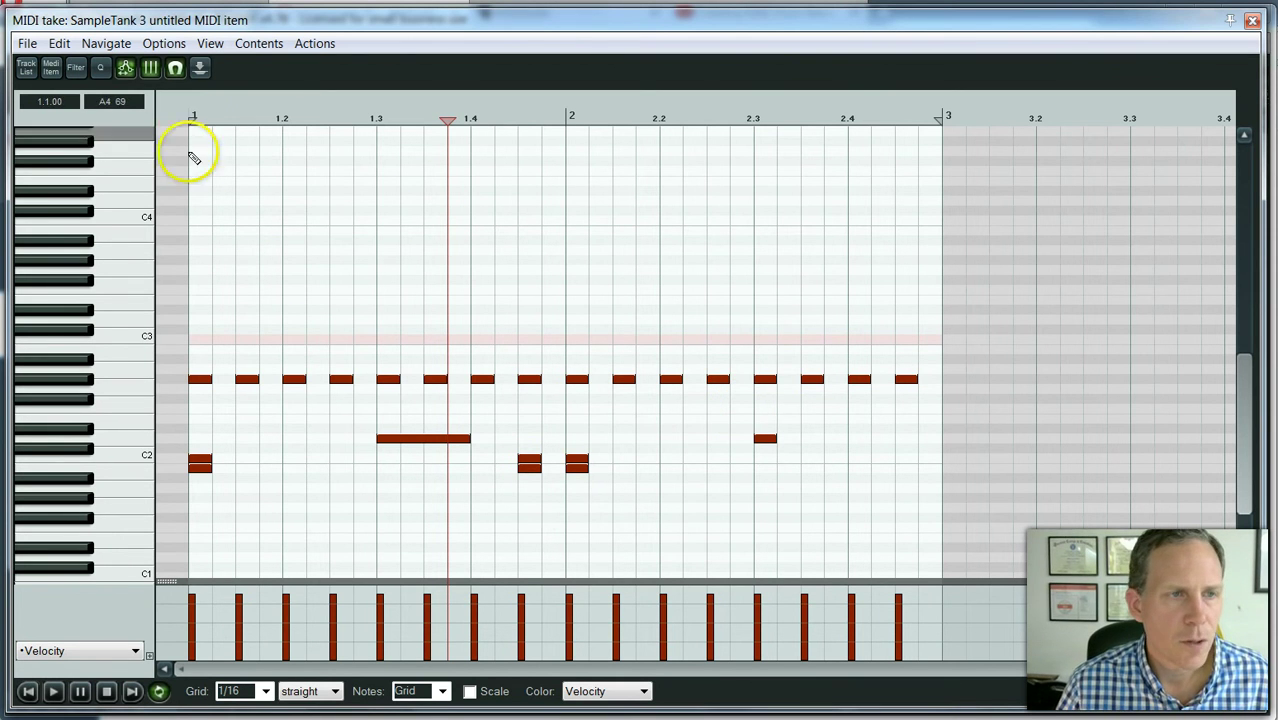
Play the pattern from the start, then stack a new C2 and B1 pair at beat 2.4
click(181, 105)
key(space)
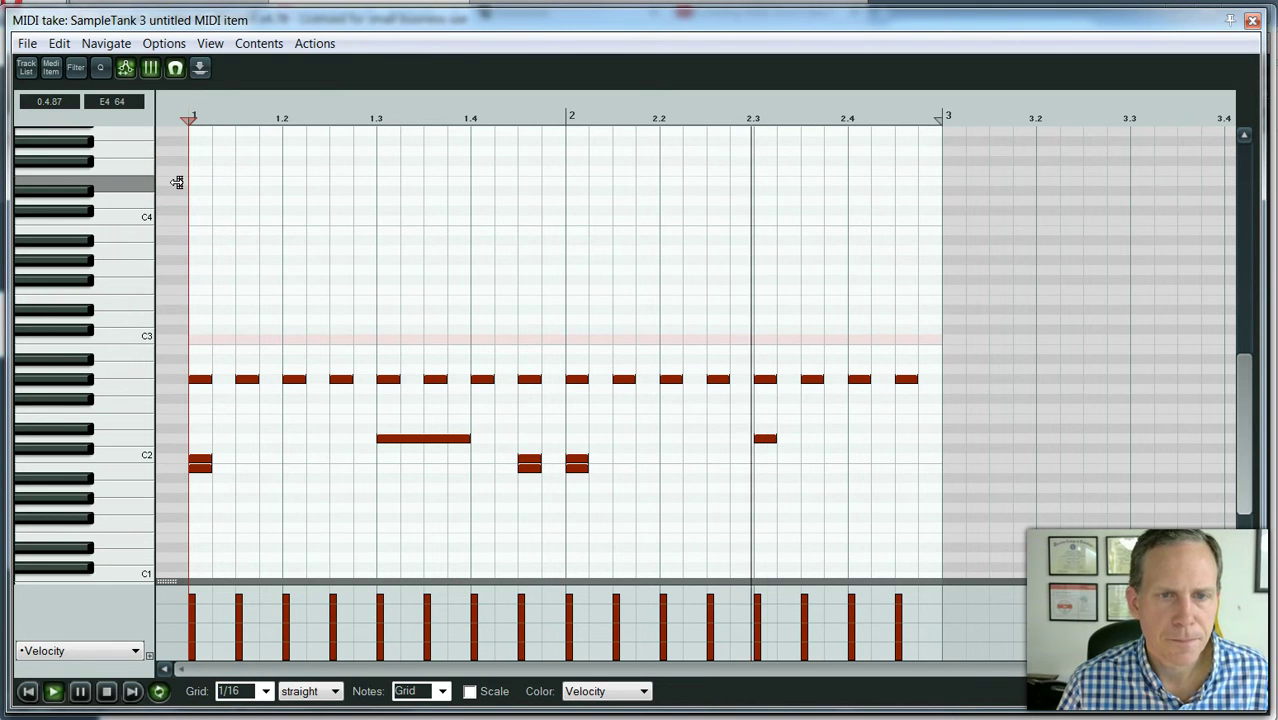
key(space)
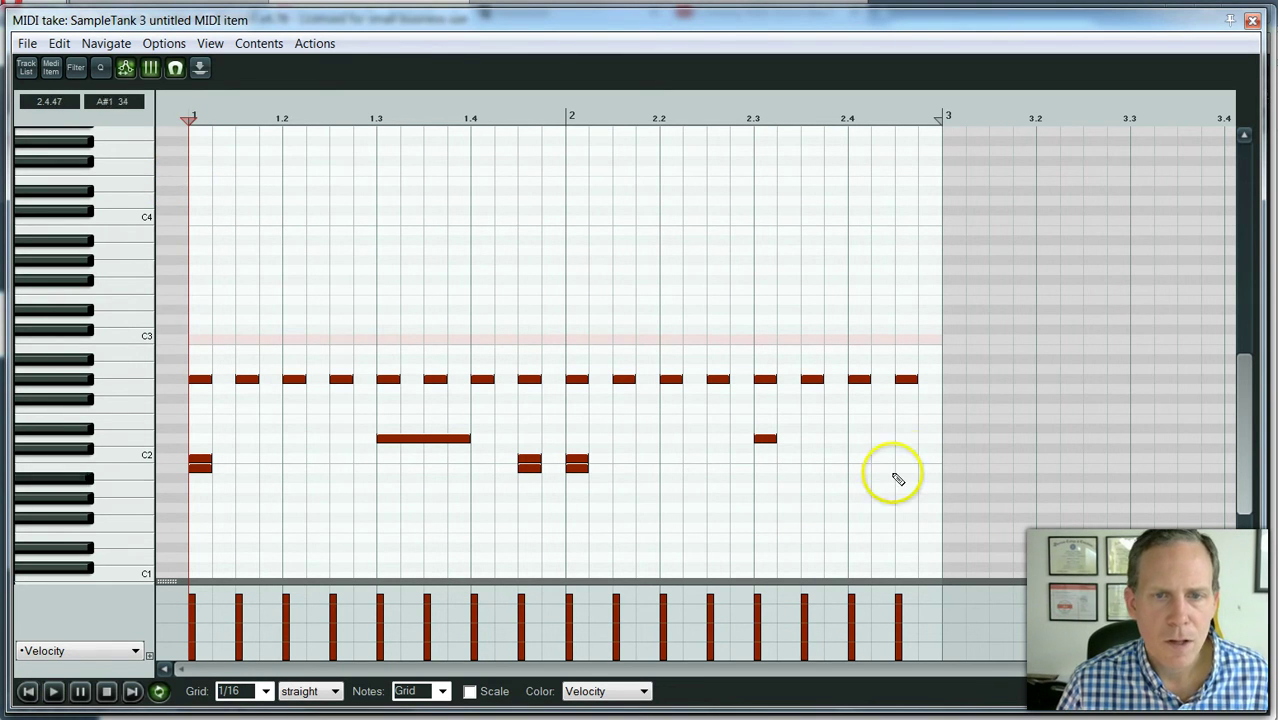
click(888, 460)
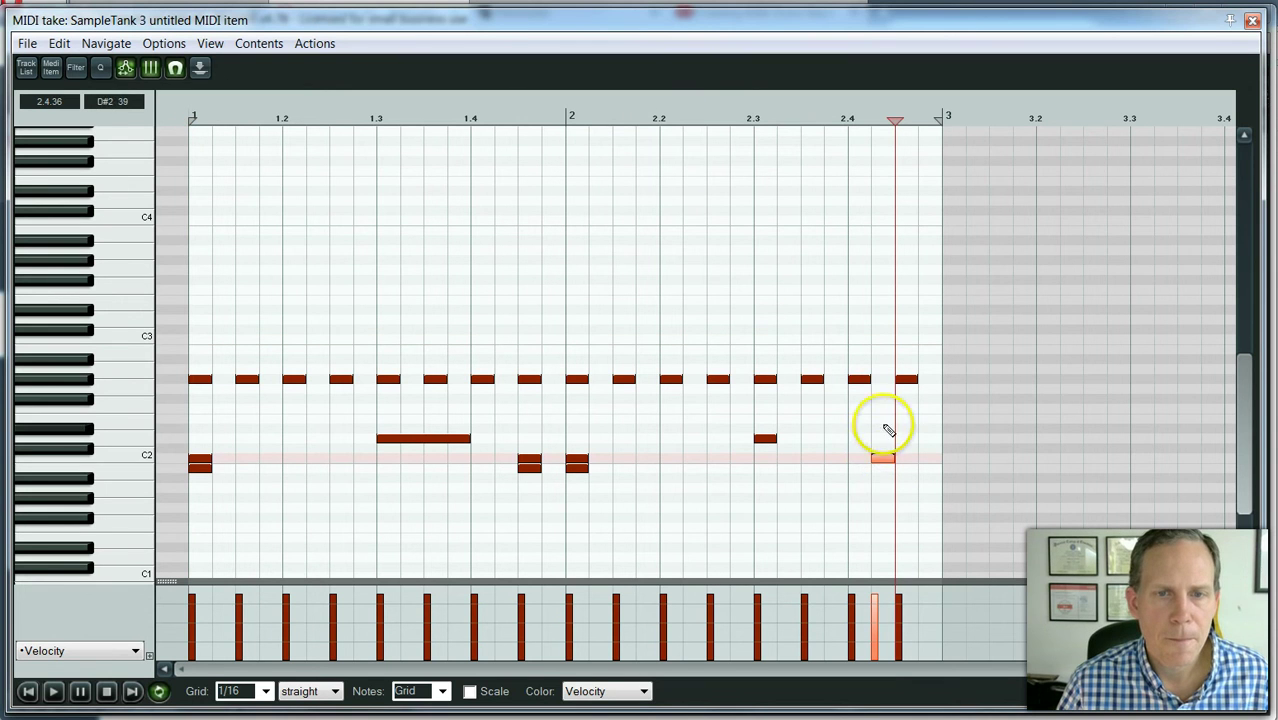
click(859, 446)
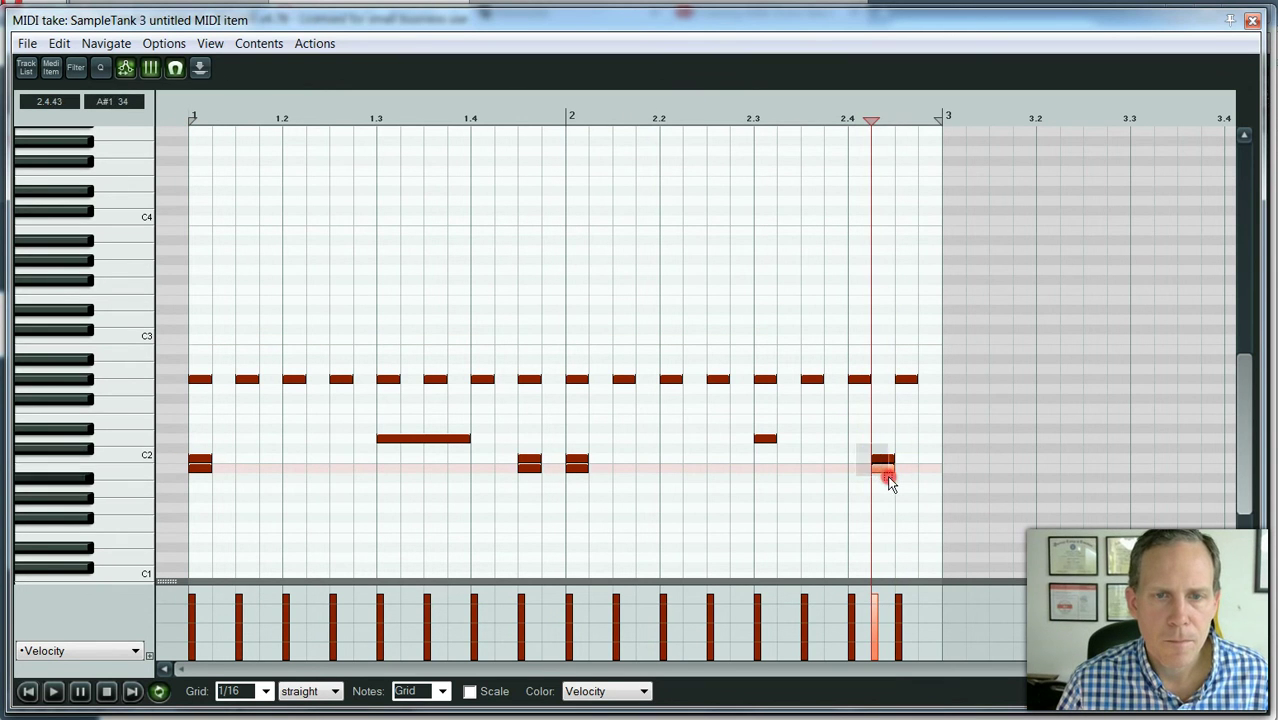
click(881, 470)
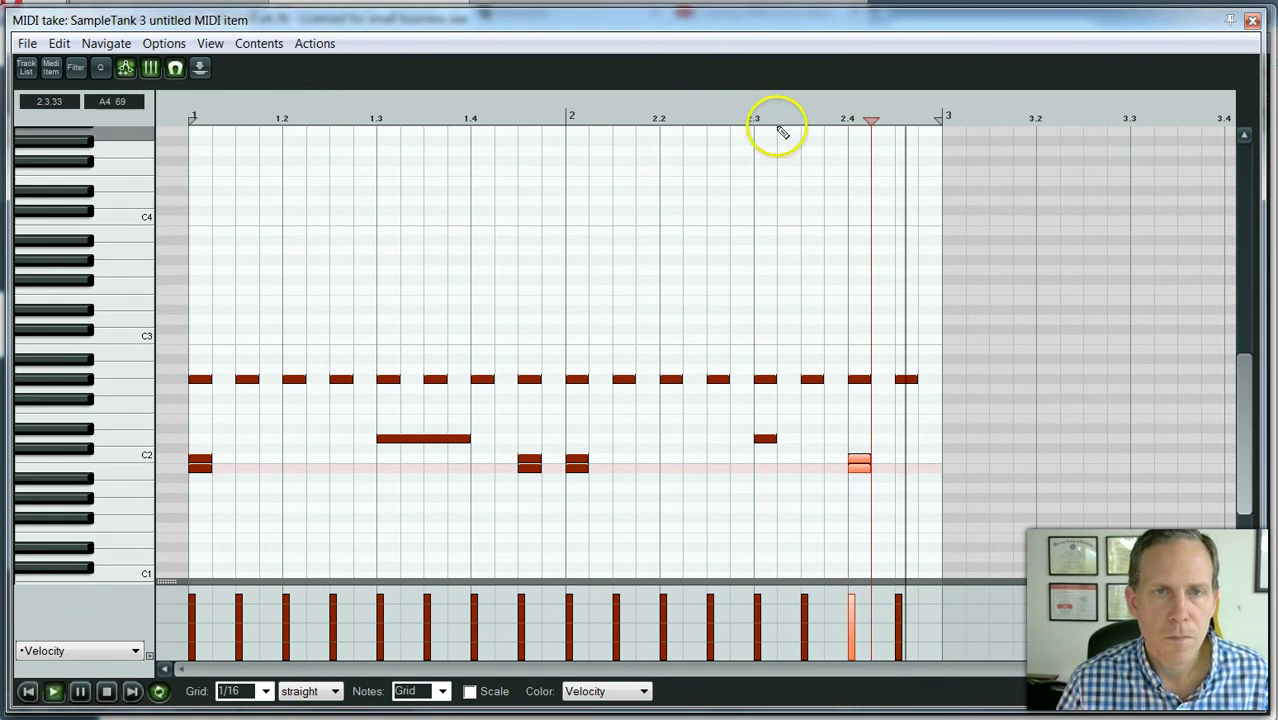
Play back the end of the pattern from beat 2.3
click(777, 112)
key(space)
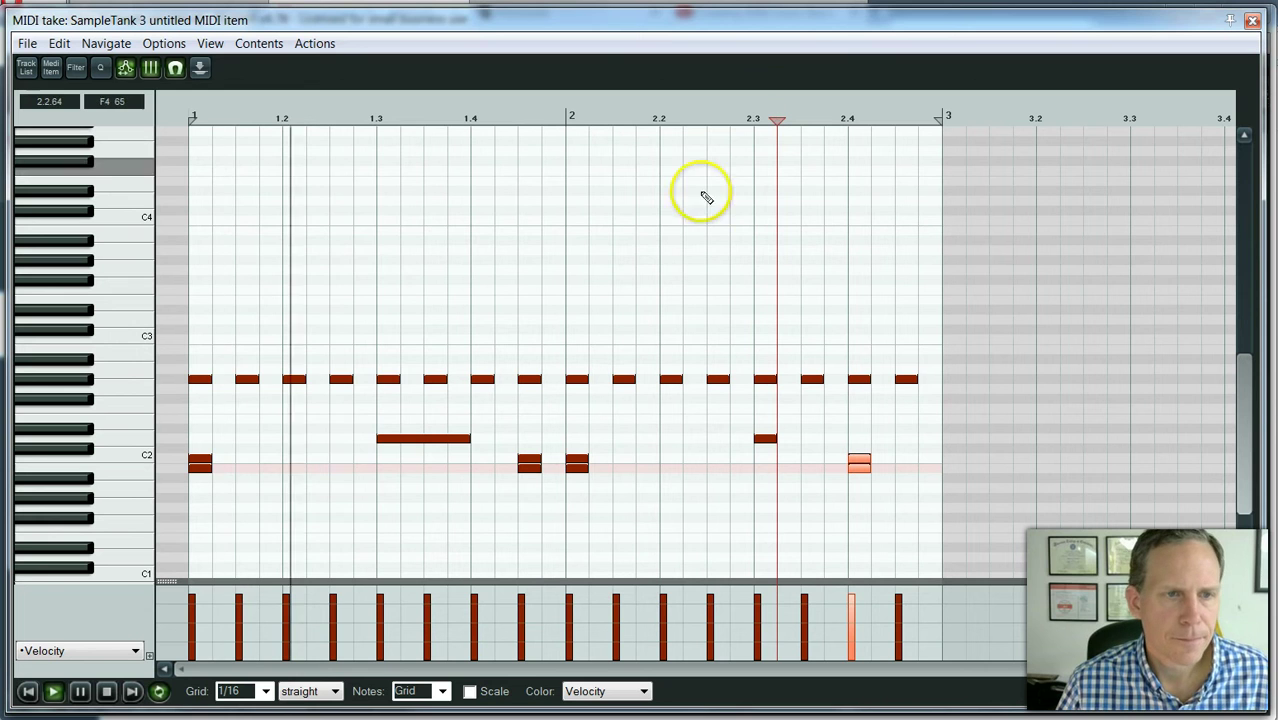
key(space)
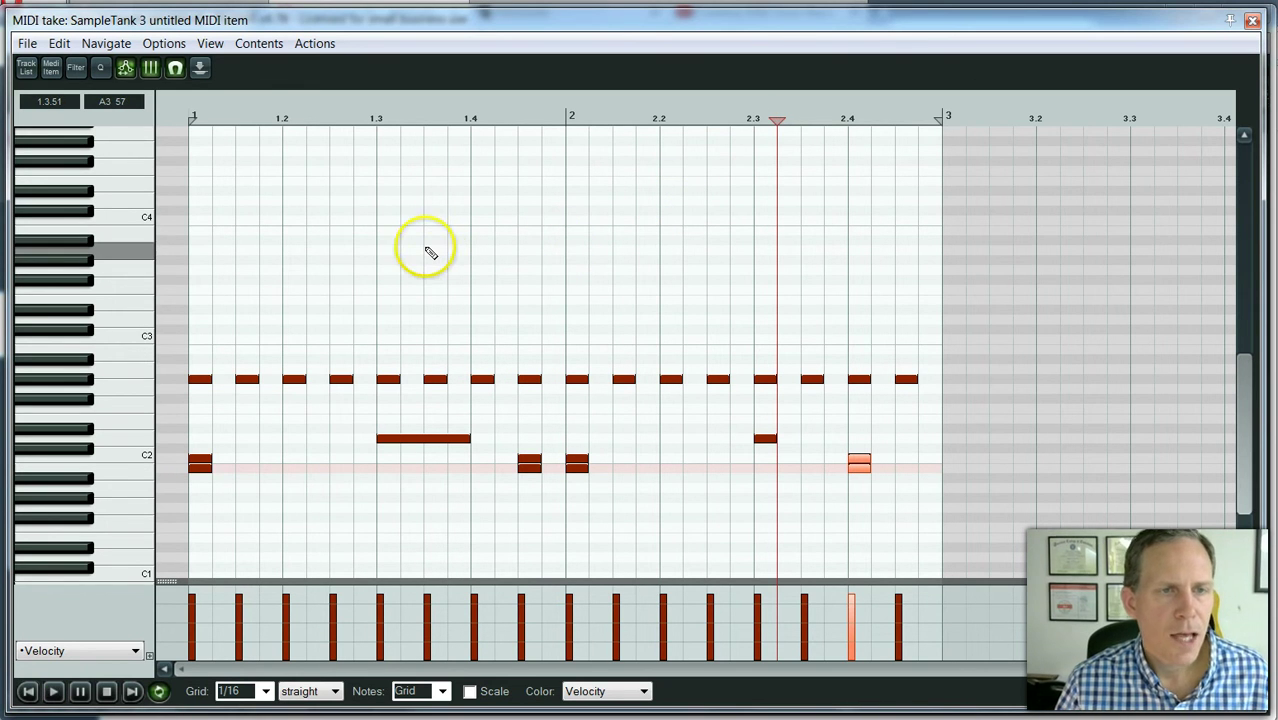
Paint a descending run of short notes from near C4 at 2.1 down to C3 at 2.3
click(433, 245)
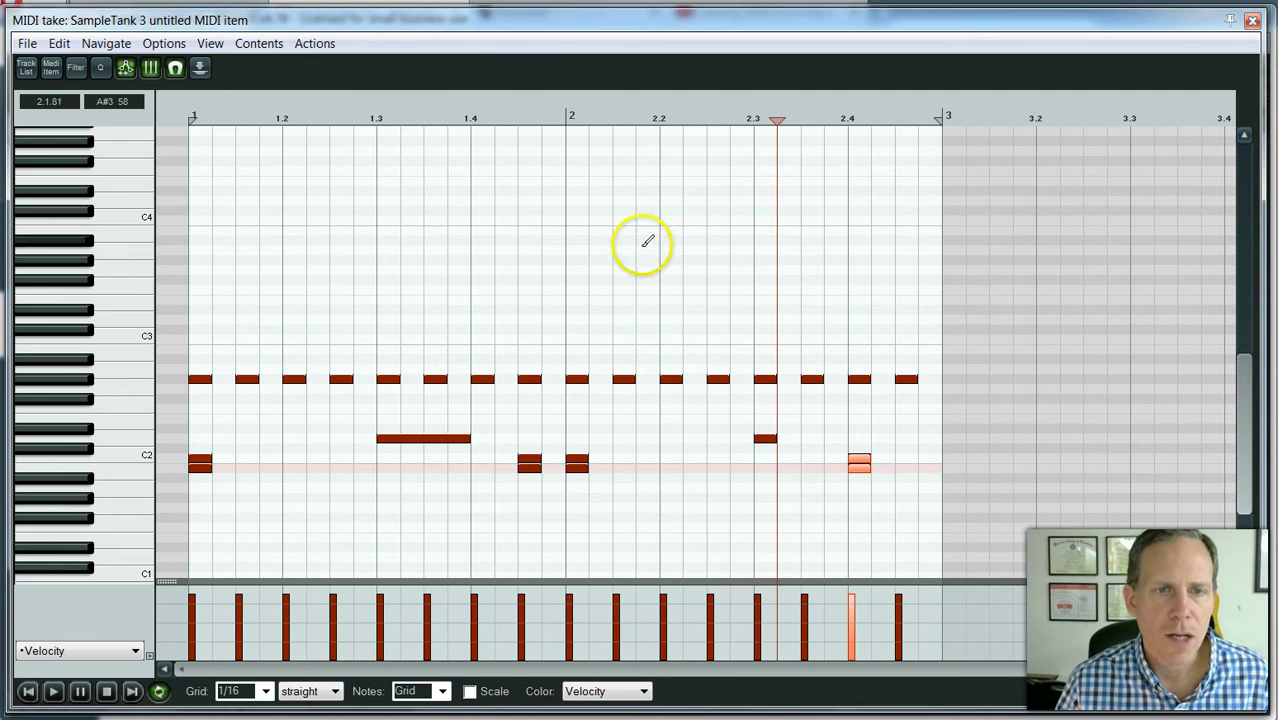
drag(633, 229, 740, 308)
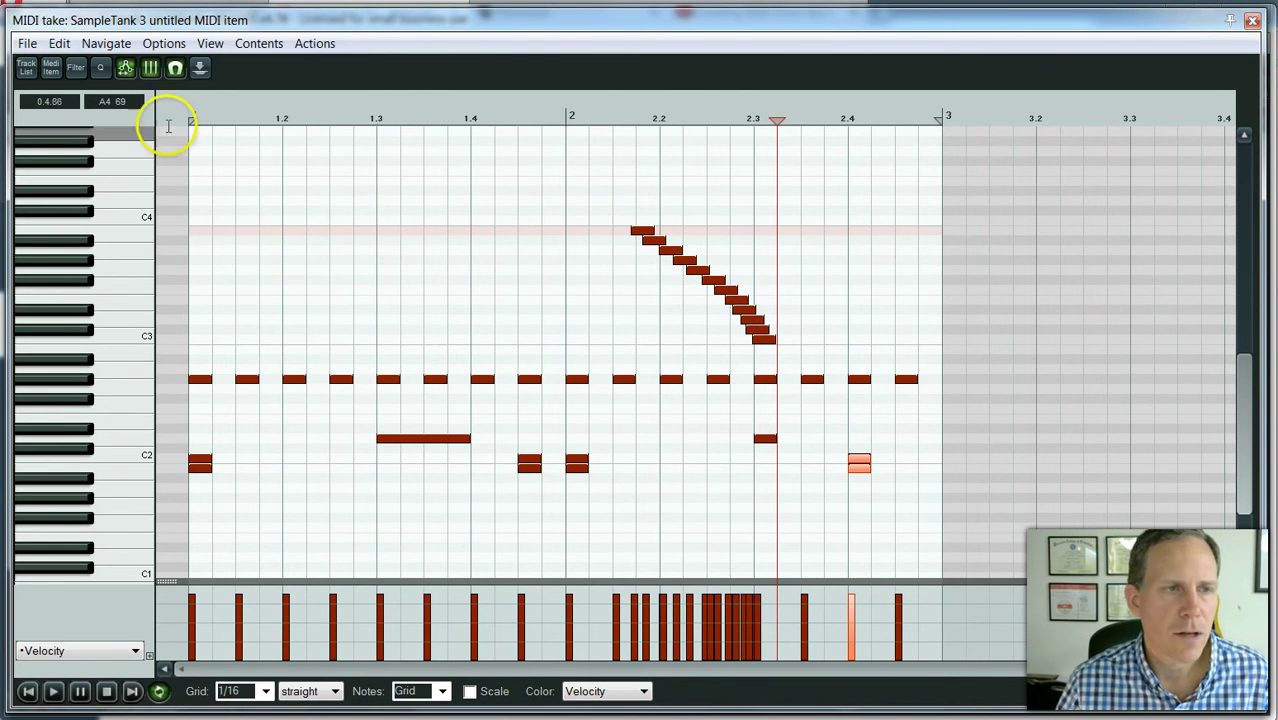
click(186, 117)
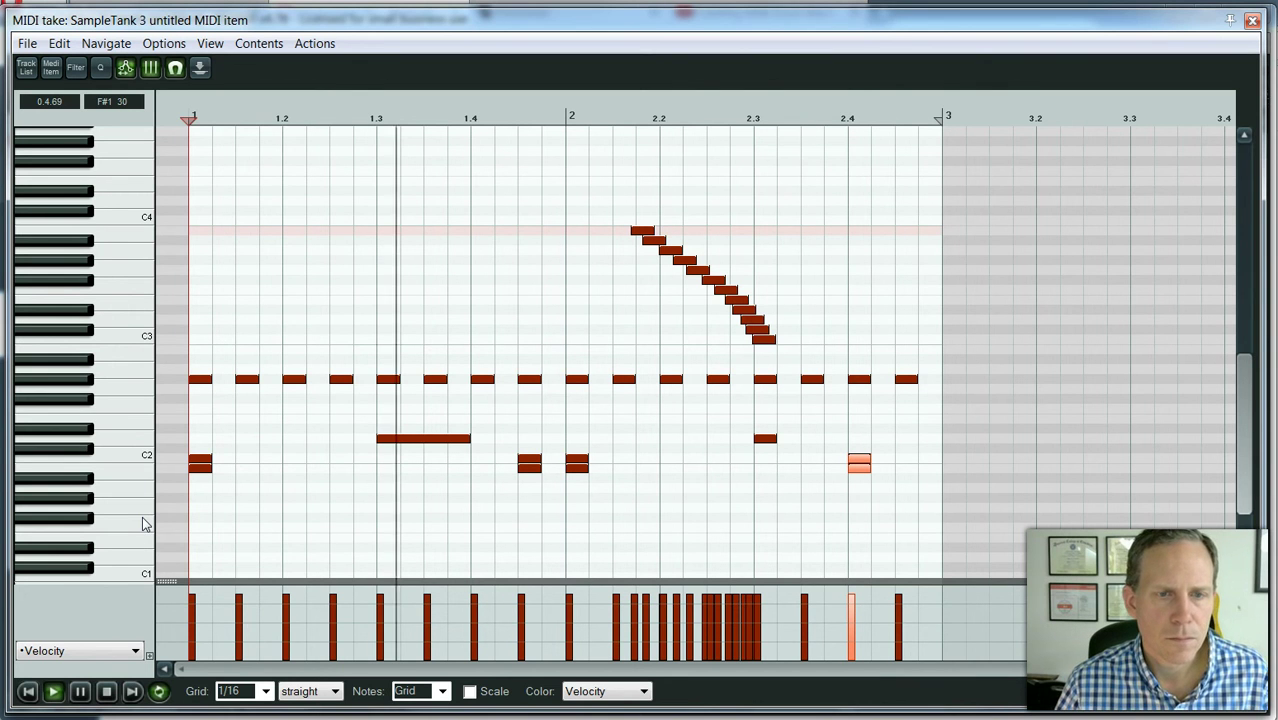
click(486, 370)
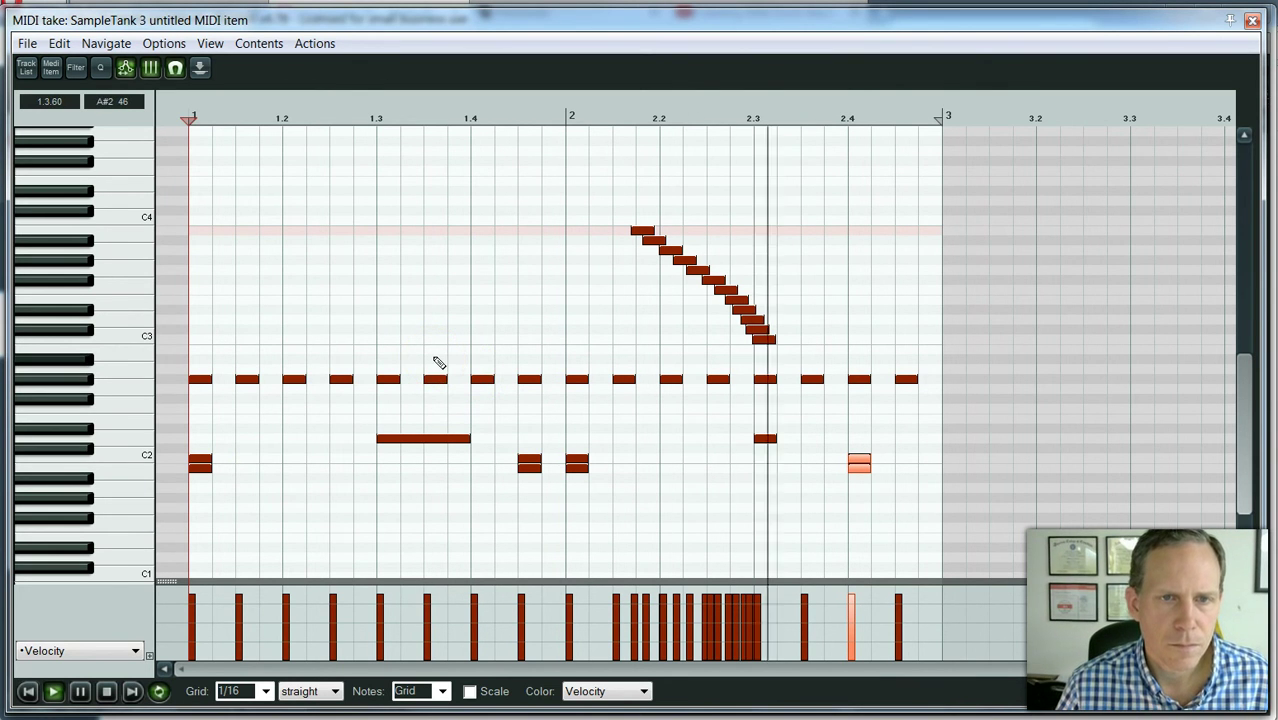
Select the descending fill notes and drag their velocity down to 67
drag(585, 200, 803, 351)
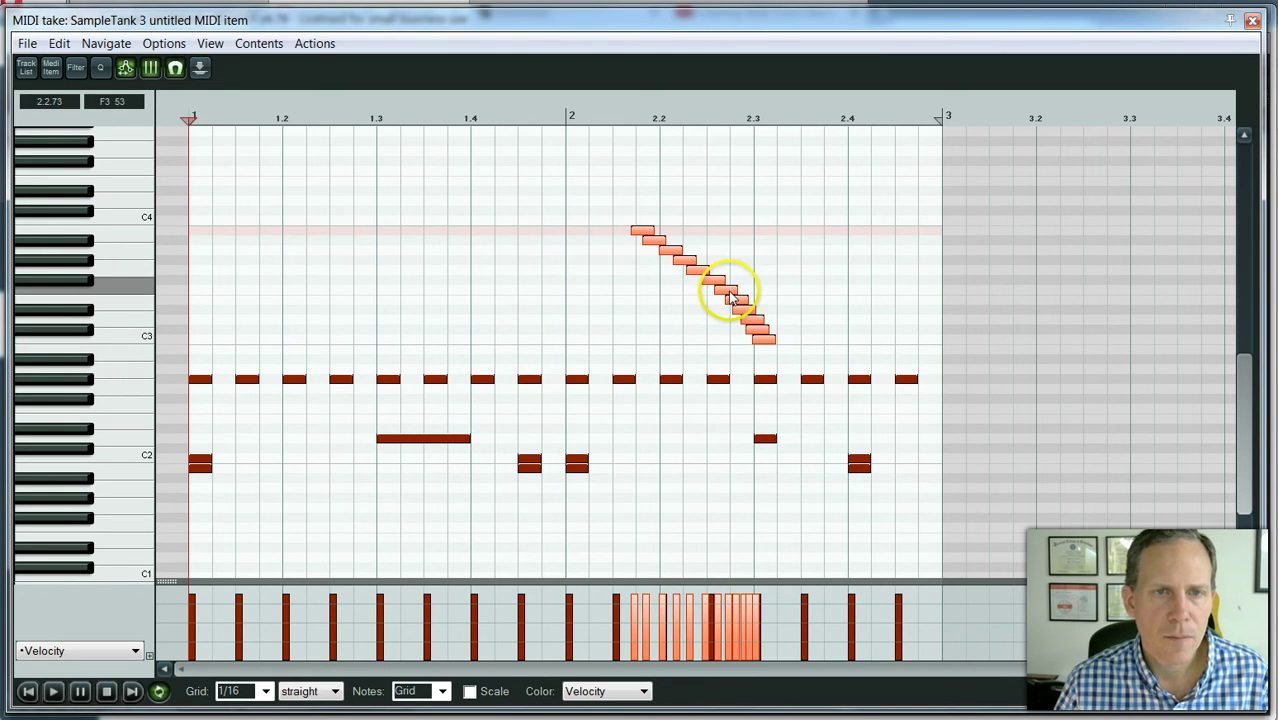
drag(728, 283, 735, 347)
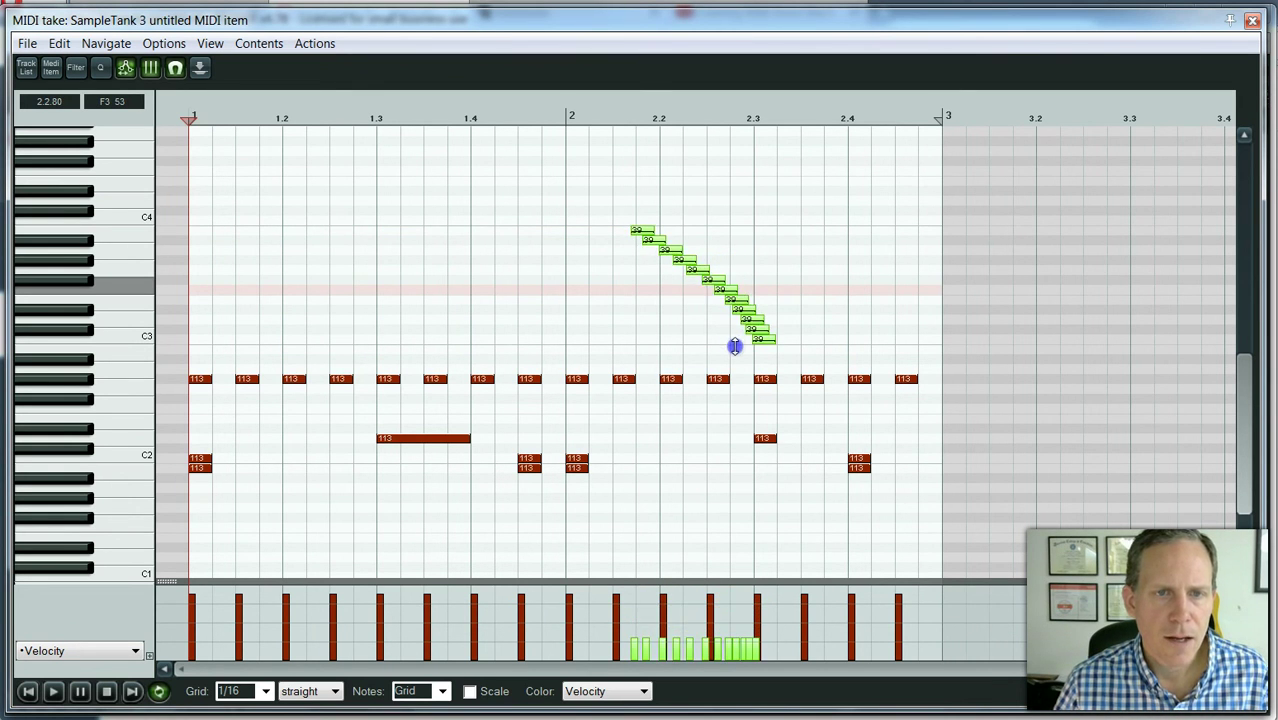
mouse_move(735, 332)
mouse_down()
mouse_move(730, 294)
mouse_move(735, 326)
mouse_up()
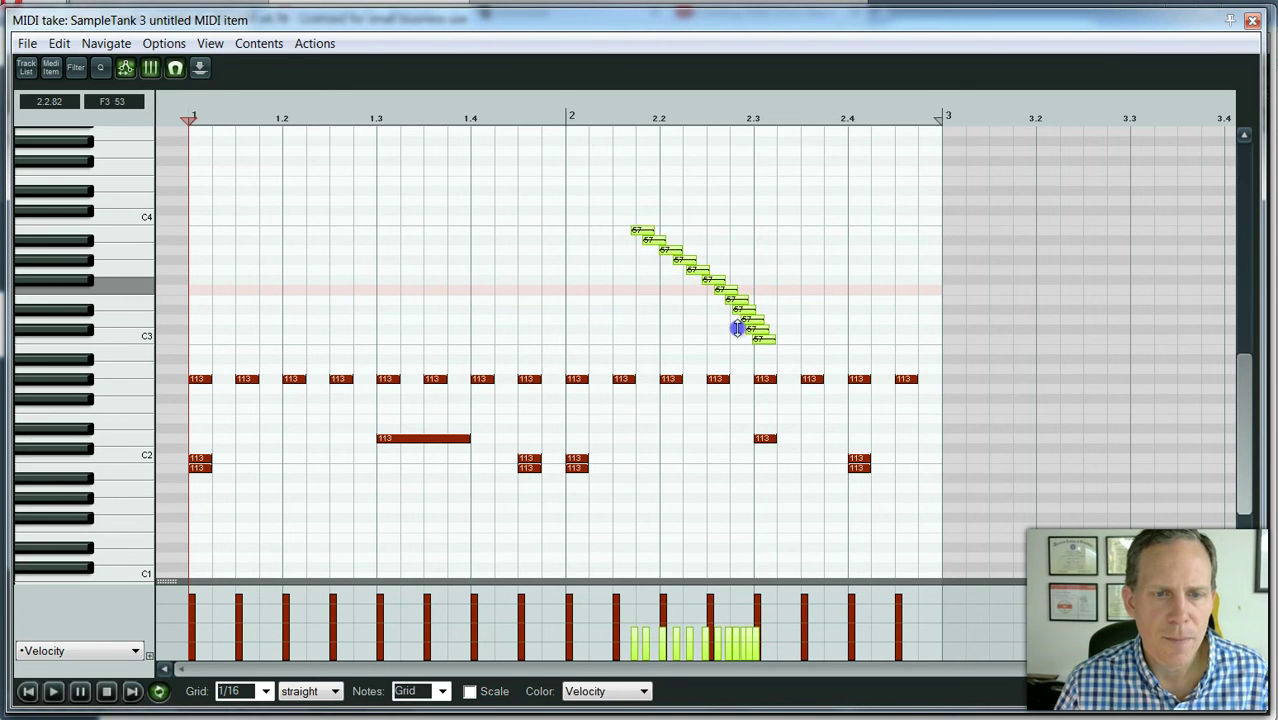
click(199, 110)
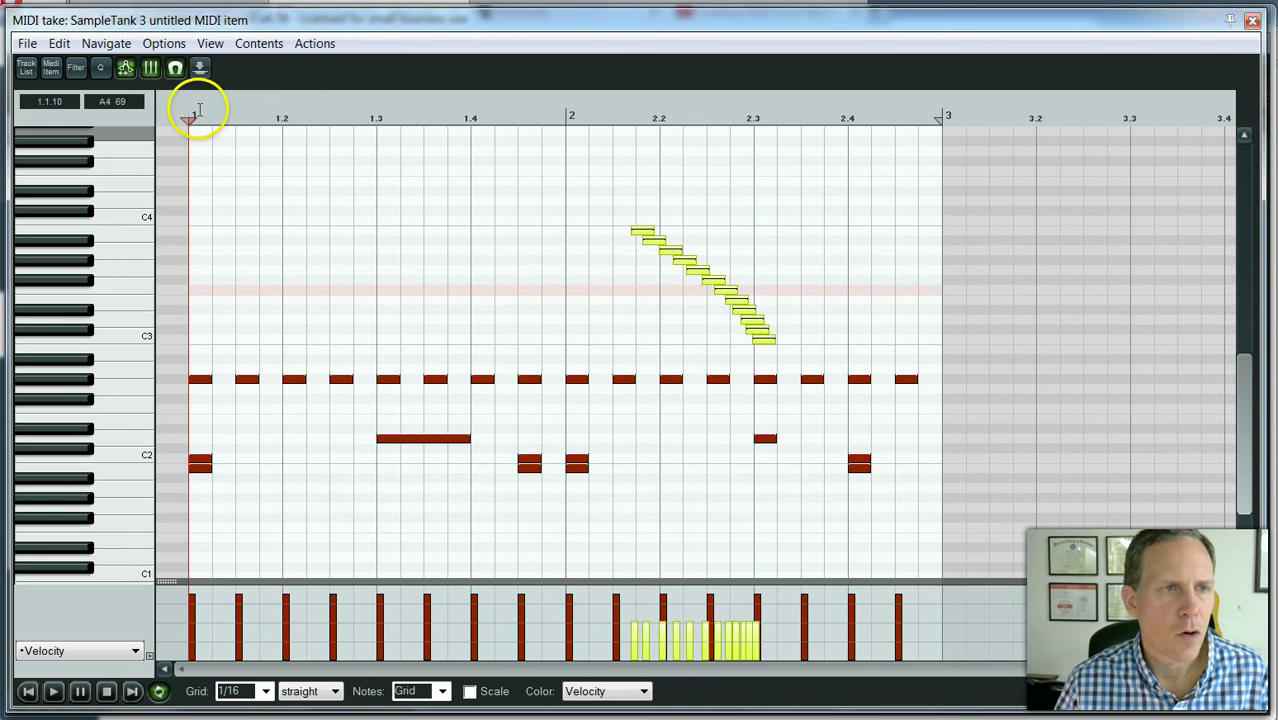
click(160, 364)
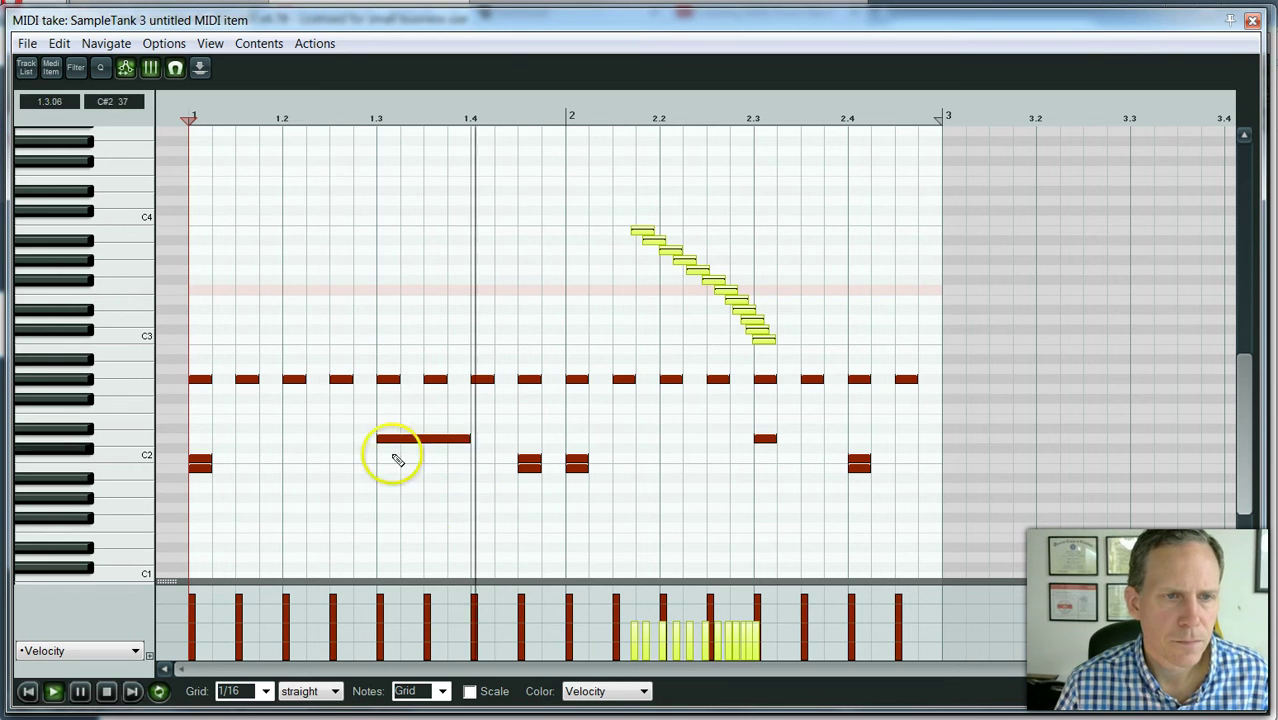
Pencil six short notes near C4 in bar 1 and shift them down about two semitones
click(343, 229)
click(371, 270)
click(388, 260)
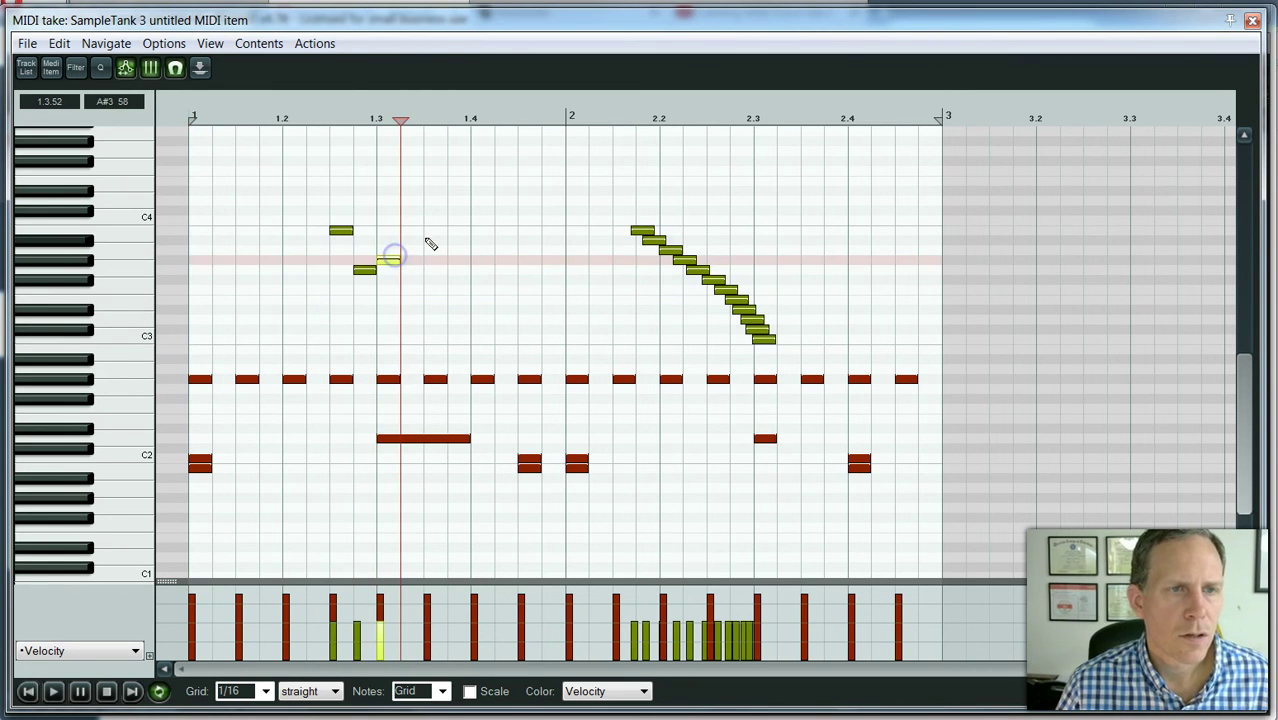
click(435, 240)
click(459, 230)
click(459, 280)
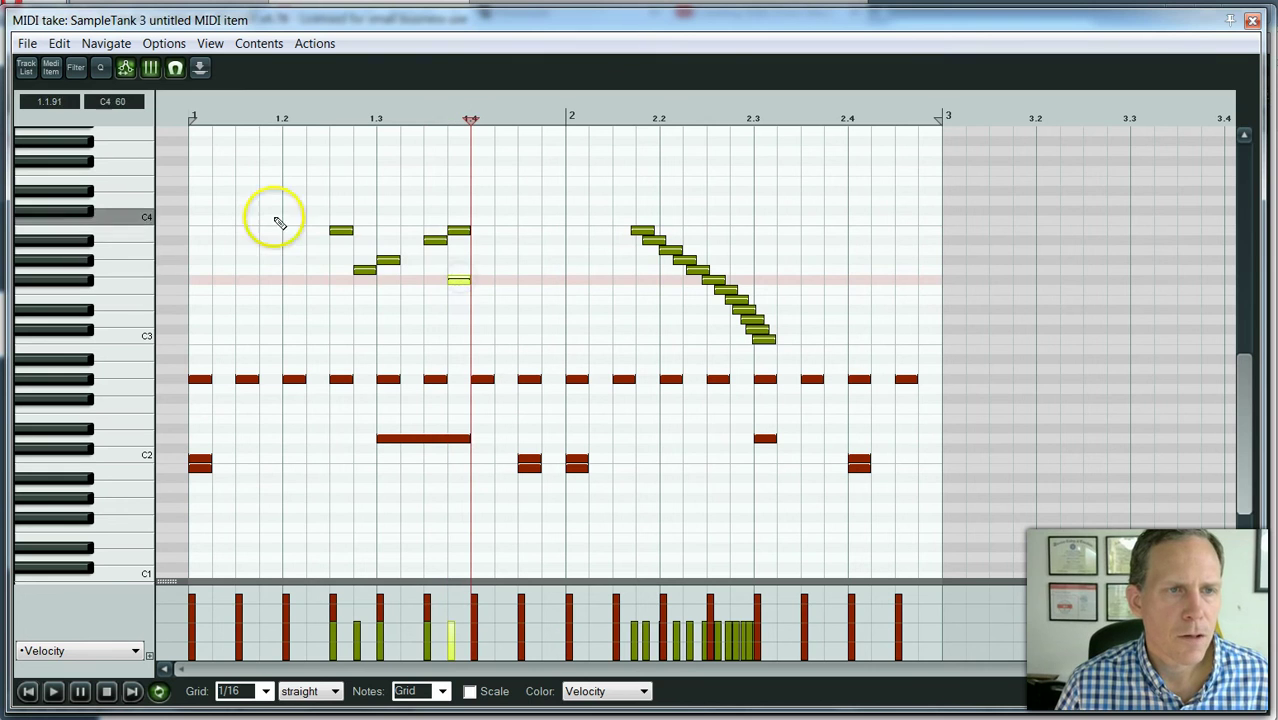
drag(274, 205, 502, 282)
drag(365, 271, 372, 335)
Copy the six short notes to around beat 2 and play the pattern
click(380, 312)
right_click(314, 257)
click(400, 308)
click(364, 330)
drag(364, 330, 568, 338)
key(space)
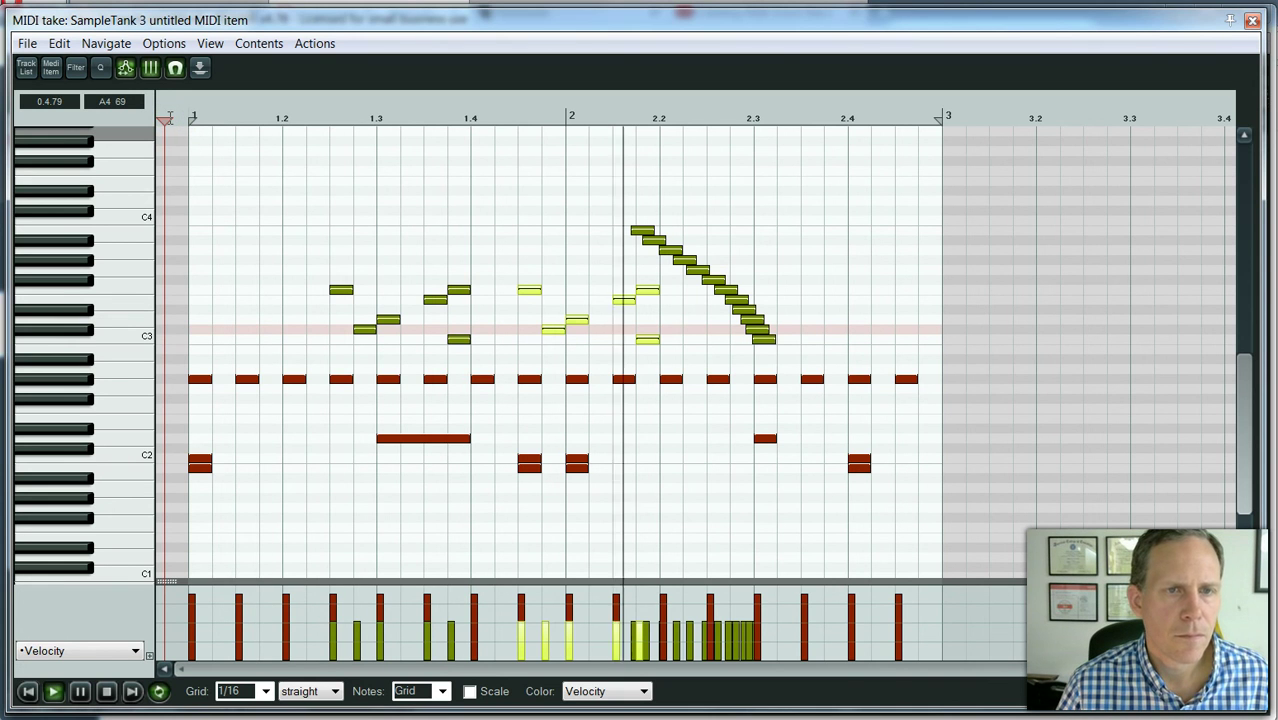